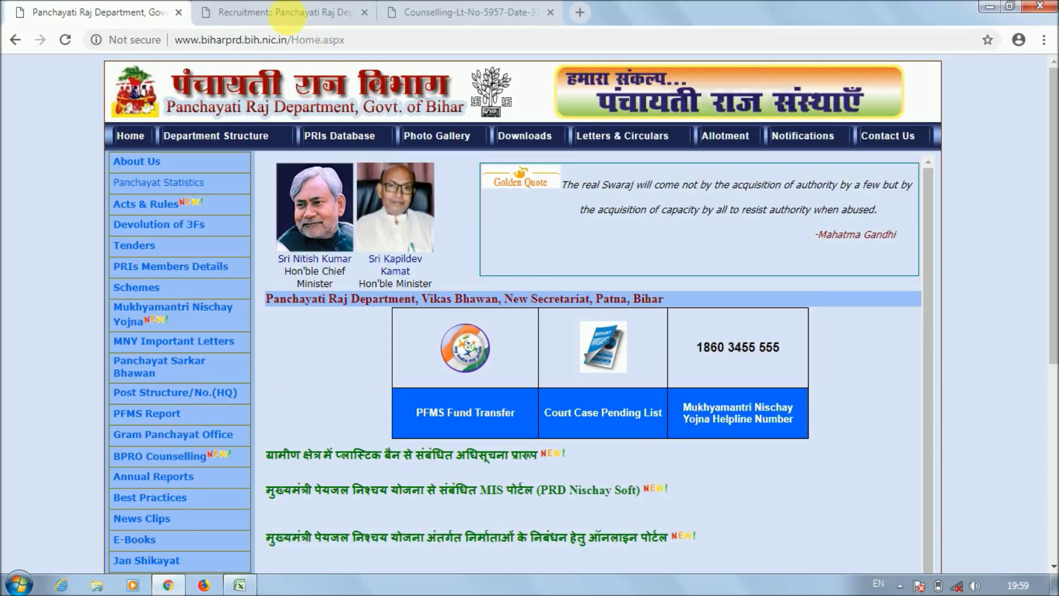
View the Panchayati Raj Recruitment page and switch to the Technical Assistant (All District) workbook in Excel.
left_click(284, 13)
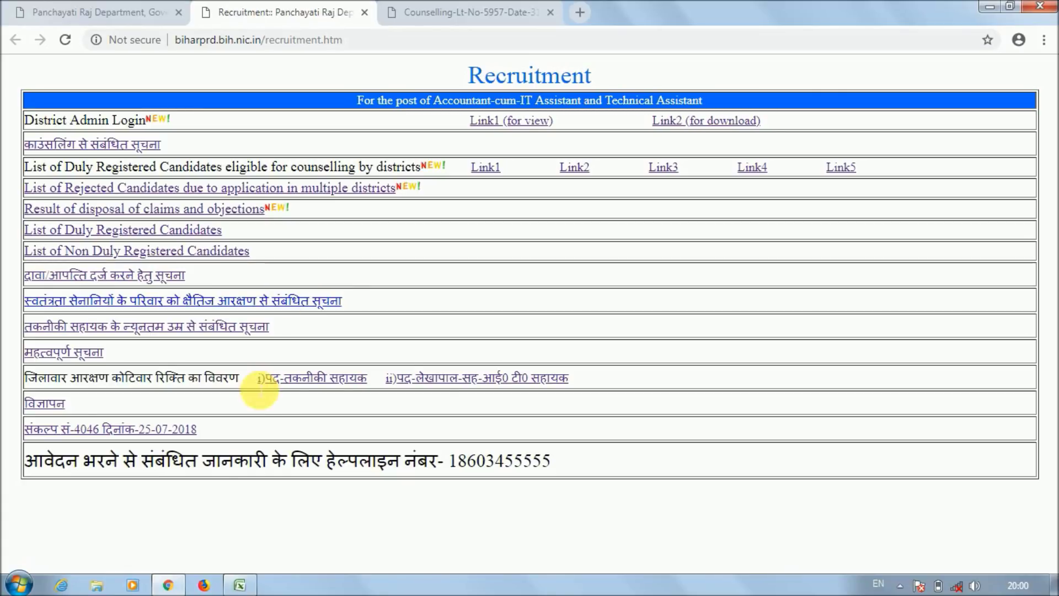
left_click(240, 585)
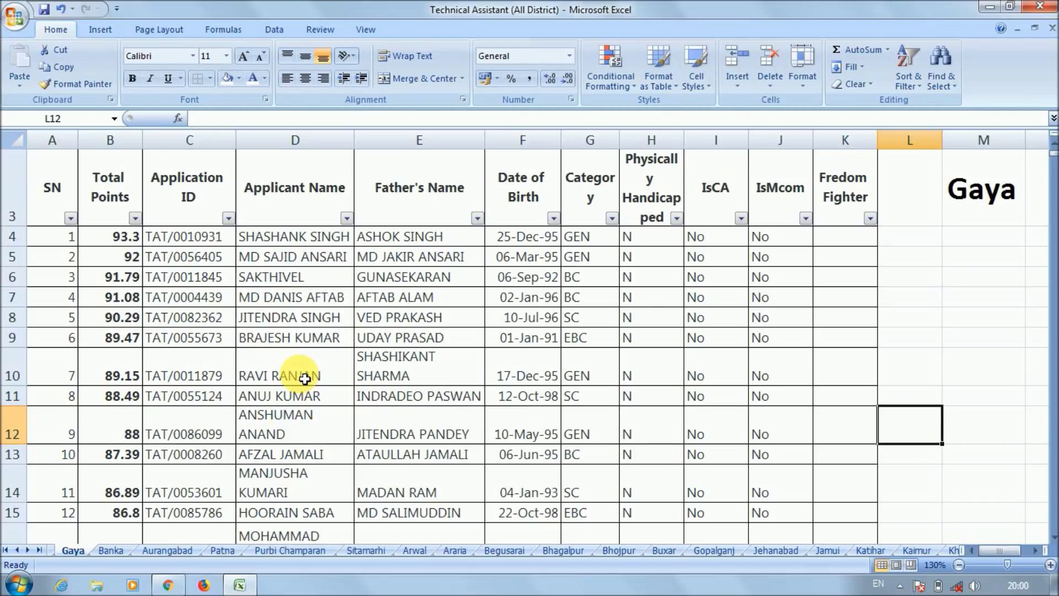
Examine the applicant list on the Gaya sheet from row 9 down past the red-highlighted rows 115 and 116.
left_click(303, 339)
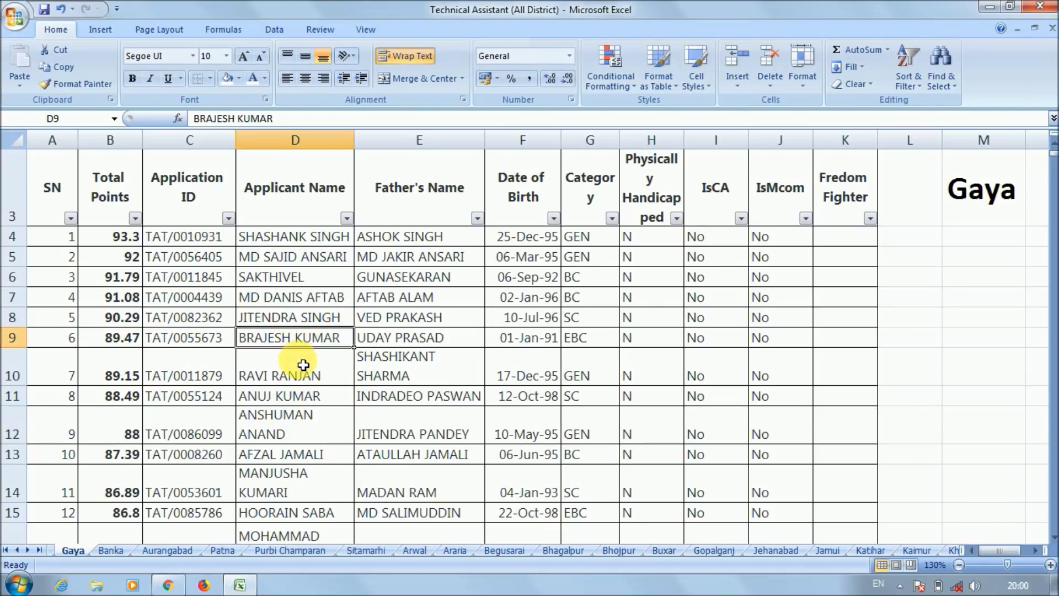
left_click(304, 365)
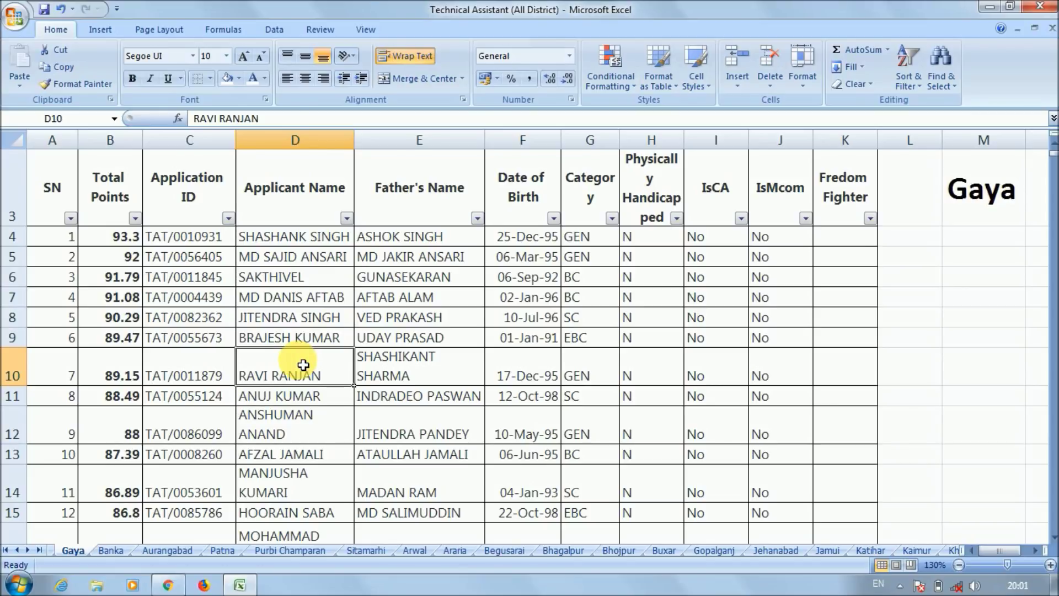
left_click(313, 415)
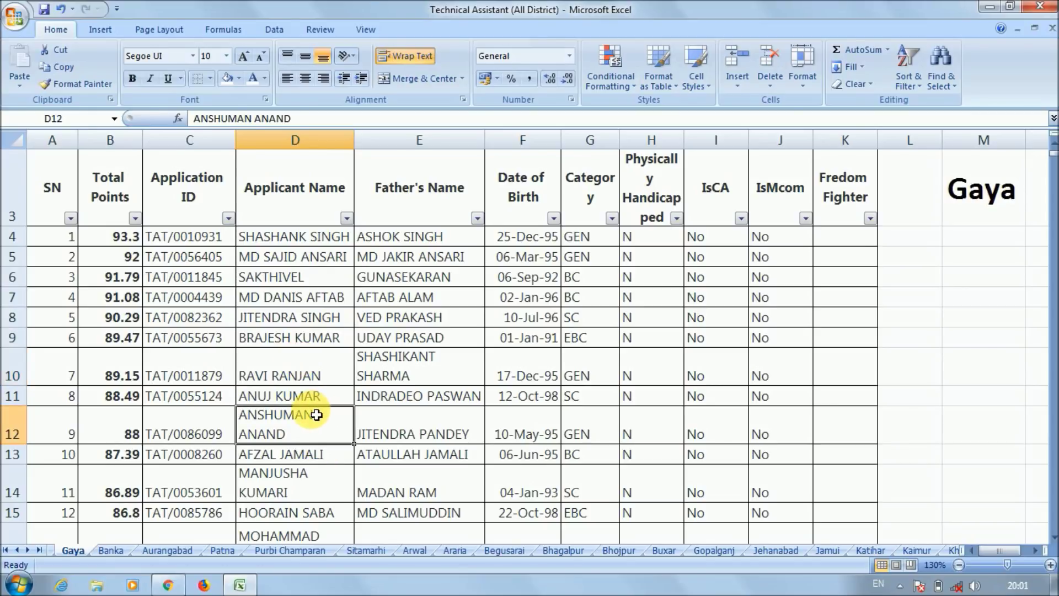
left_click(359, 339)
left_click(324, 338)
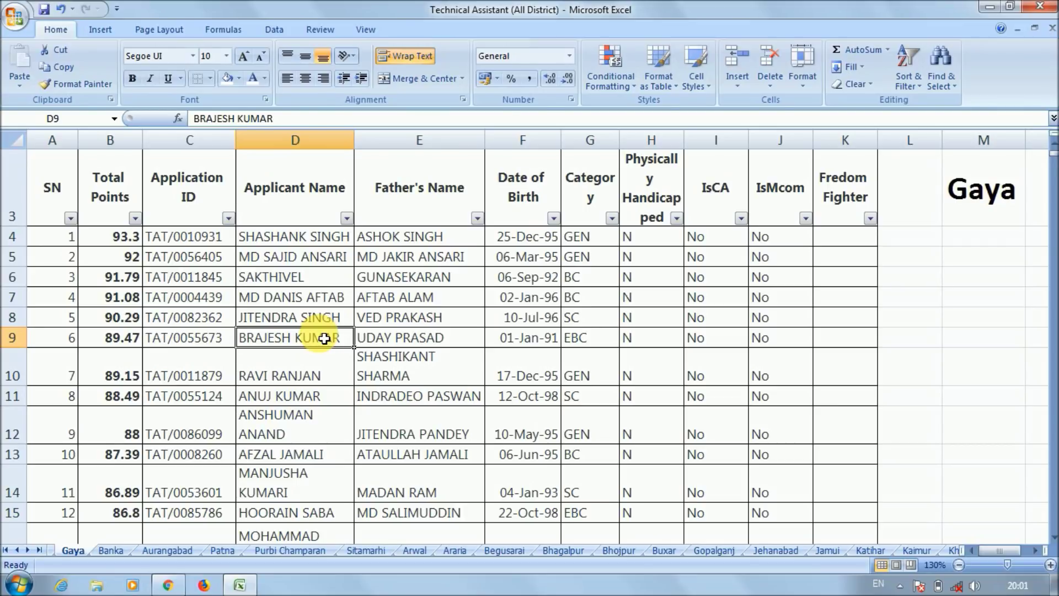
key("Down")
key("Down")
key("Down")
key("Down")
key("Down")
key("Down")
key("Down")
key("Down")
key("Down")
key("Down")
key("Down")
key("Down")
key("Down")
key("Down")
key("Down")
key("Down")
key("Down")
key("Down")
key("Down")
key("Down")
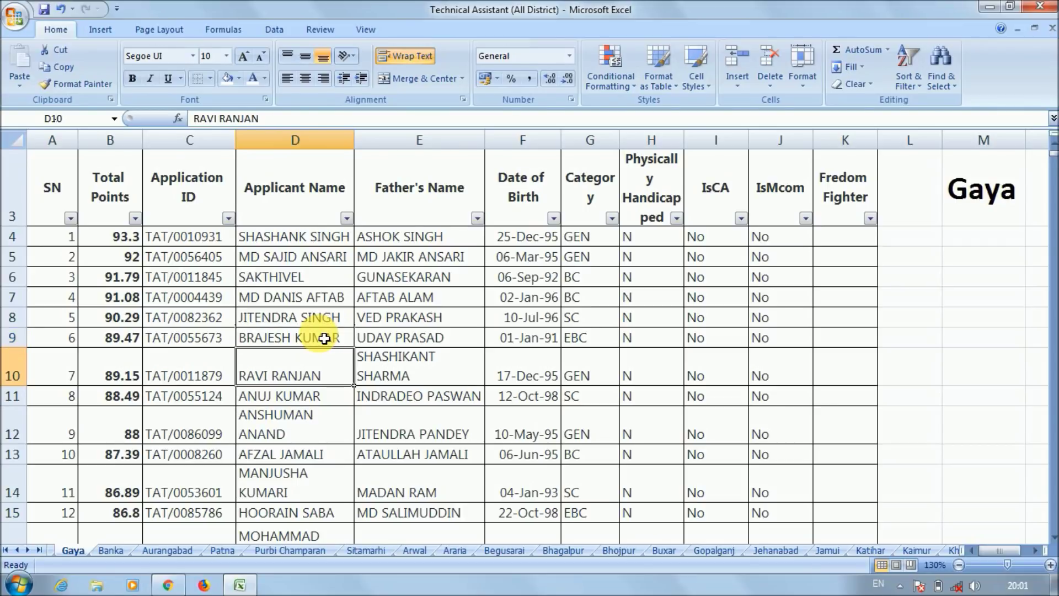
key("Down")
key("Down")
key("Down")
key("Down")
key("Down")
key("Down")
key("Down")
key("Down")
key("Down")
key("Down")
key("Down")
key("Down")
key("Down")
key("Down")
key("Down")
key("Down")
key("Down")
key("Down")
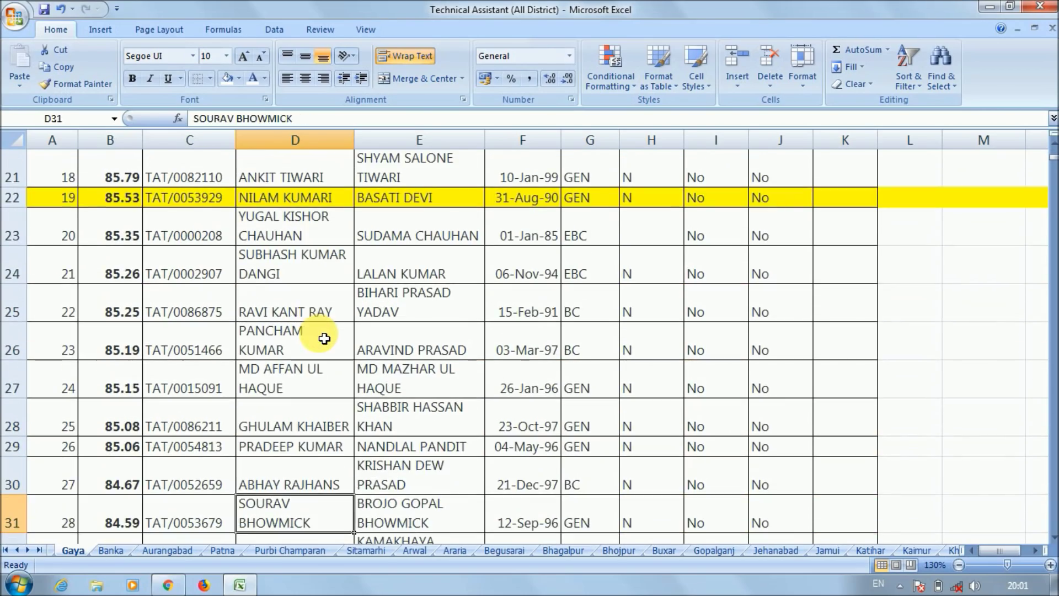
key("Down")
key("Down")
key("Down")
key("Down")
key("Down")
key("Down")
key("Down")
key("Down")
key("Down")
key("Down")
key("Down")
key("Down")
key("Down")
key("Down")
key("Down")
key("Down")
key("Down")
key("Down")
key("Down")
key("Down")
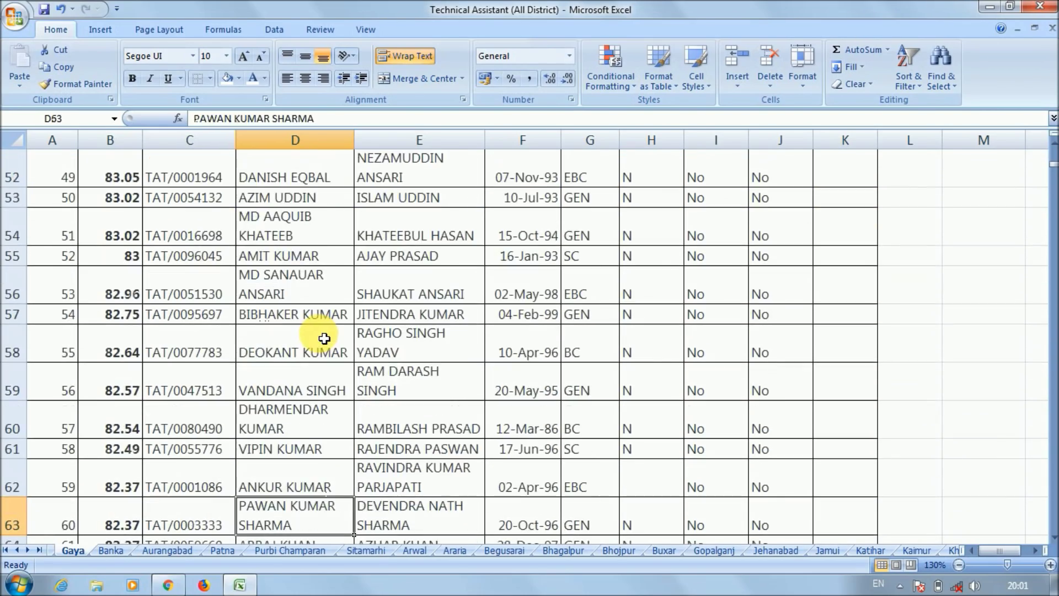
key("Down")
key("Down")
key("Down")
key("Down")
key("Down")
key("Down")
key("Down")
key("Down")
key("Down")
key("Down")
key("Down")
key("Down")
key("Down")
key("Down")
key("Down")
key("Down")
key("Down")
key("Down")
key("Down")
key("Down")
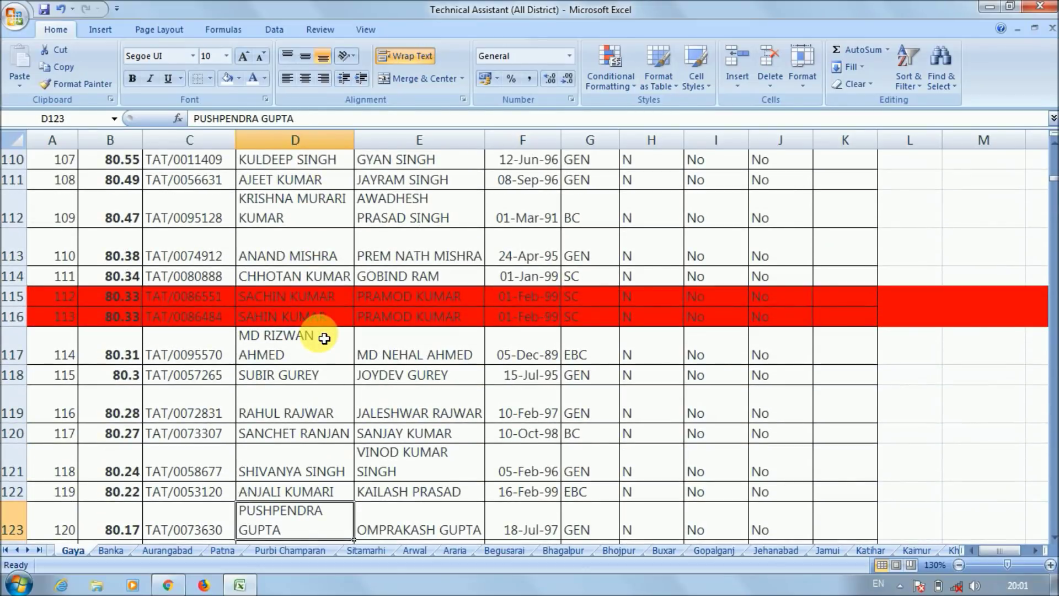
key("Down")
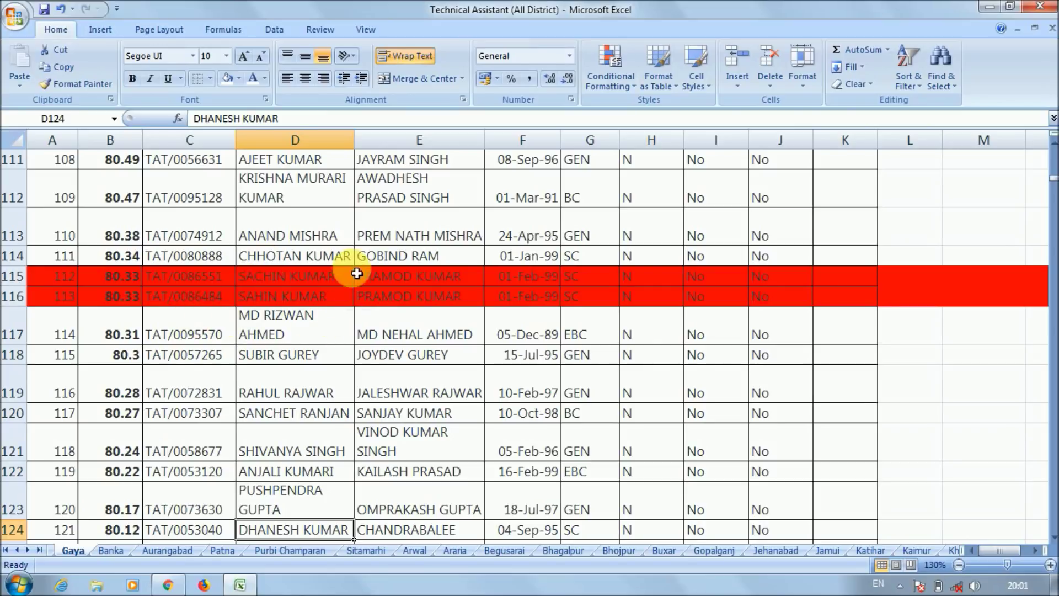
Compare the applicant names and categories in the red-highlighted rows 115 and 116.
left_click(289, 284)
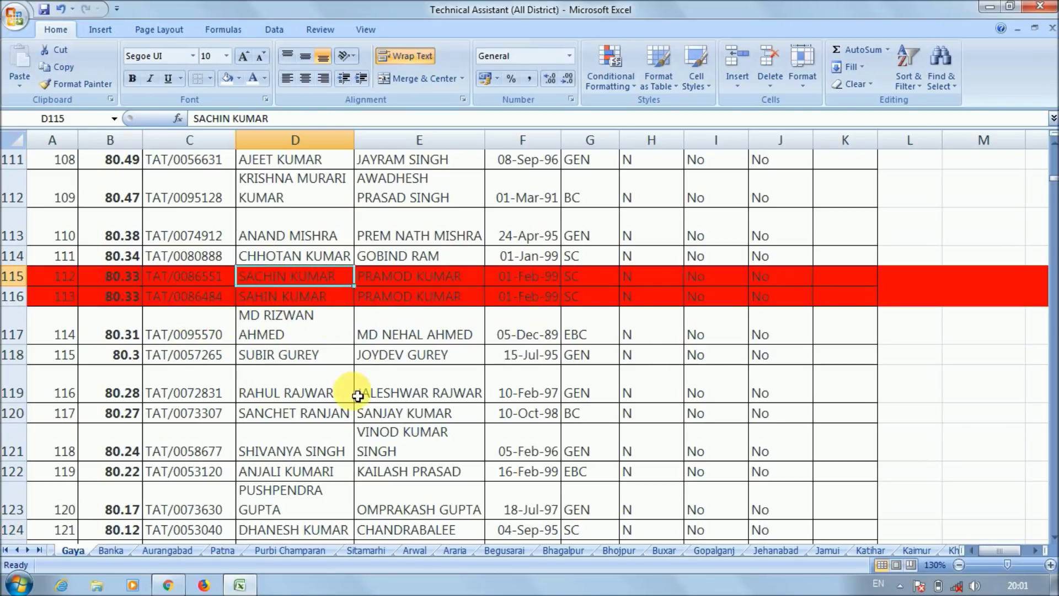
left_click(603, 282)
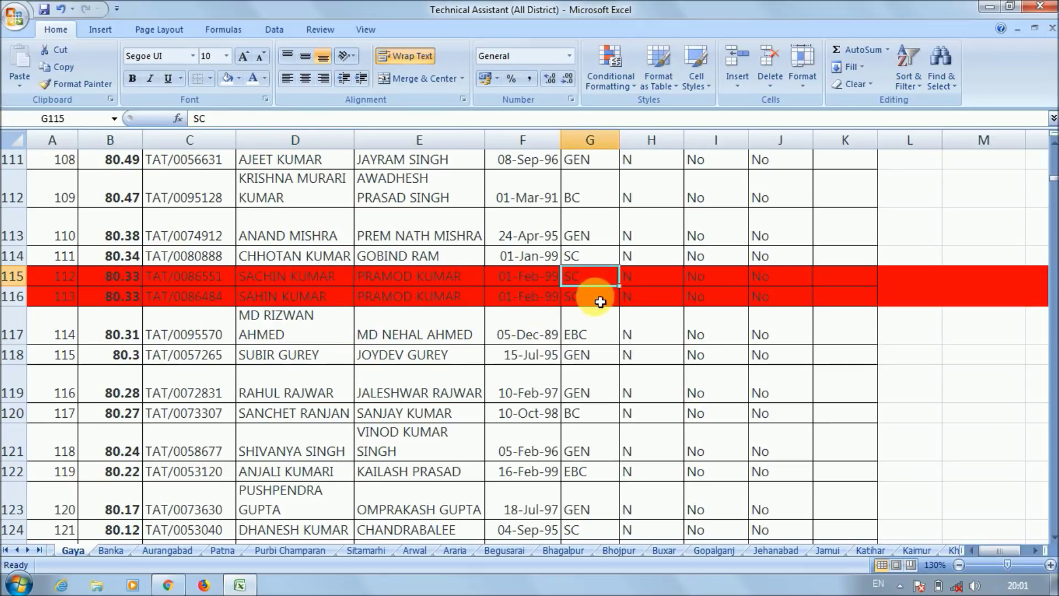
left_click(603, 298)
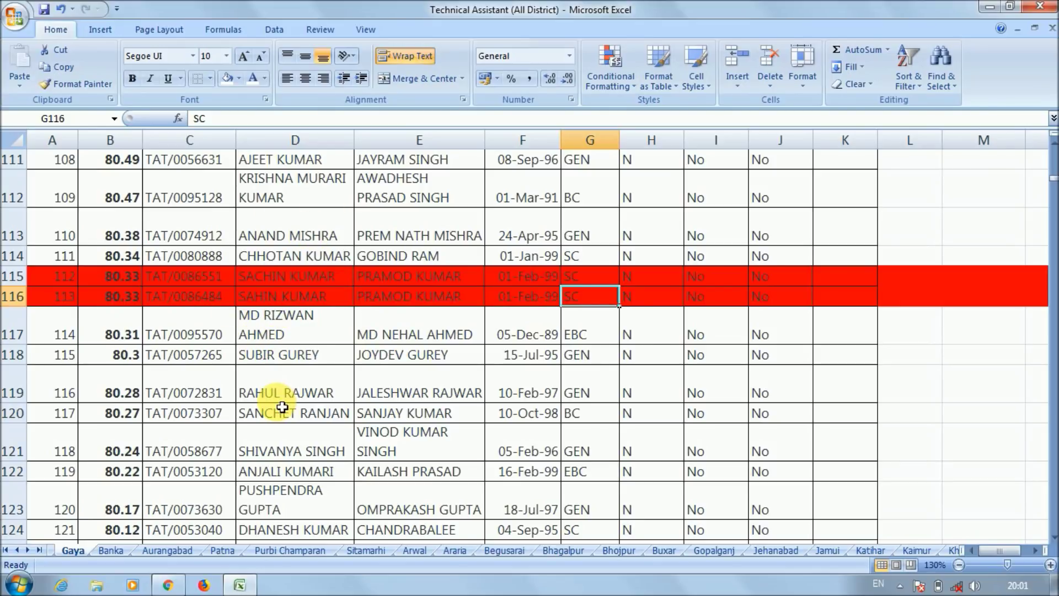
left_click(284, 279)
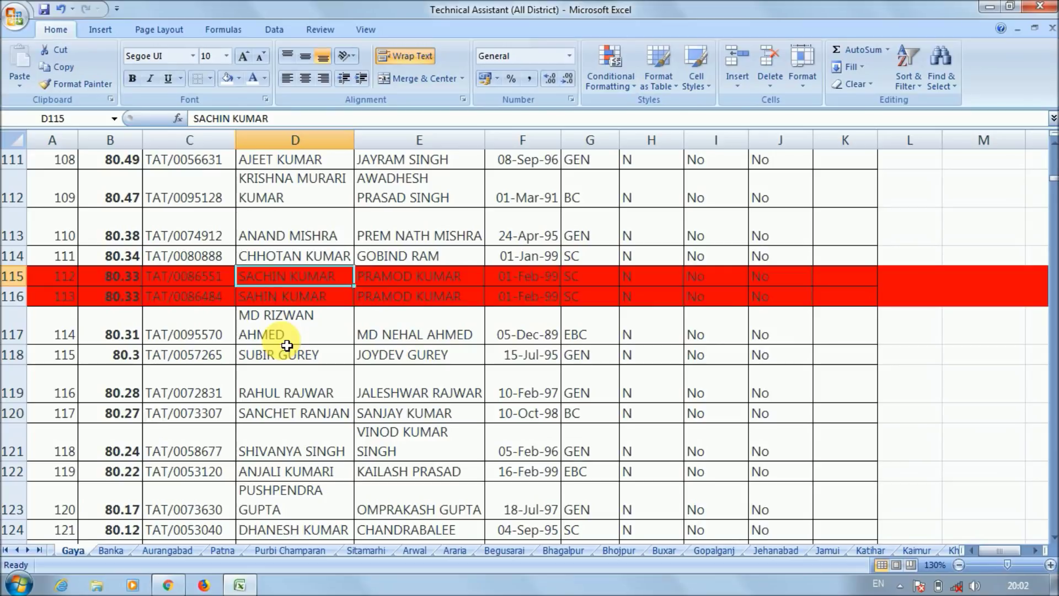
Look further down the Applicant Name column to the red-highlighted pair in rows 134 and 135.
key("Down")
key("Down")
key("Down")
key("Down")
key("Down")
key("Down")
key("Down")
key("Down")
key("Down")
key("Down")
key("Down")
key("Down")
key("Down")
key("Down")
key("Down")
key("Down")
key("Down")
key("Down")
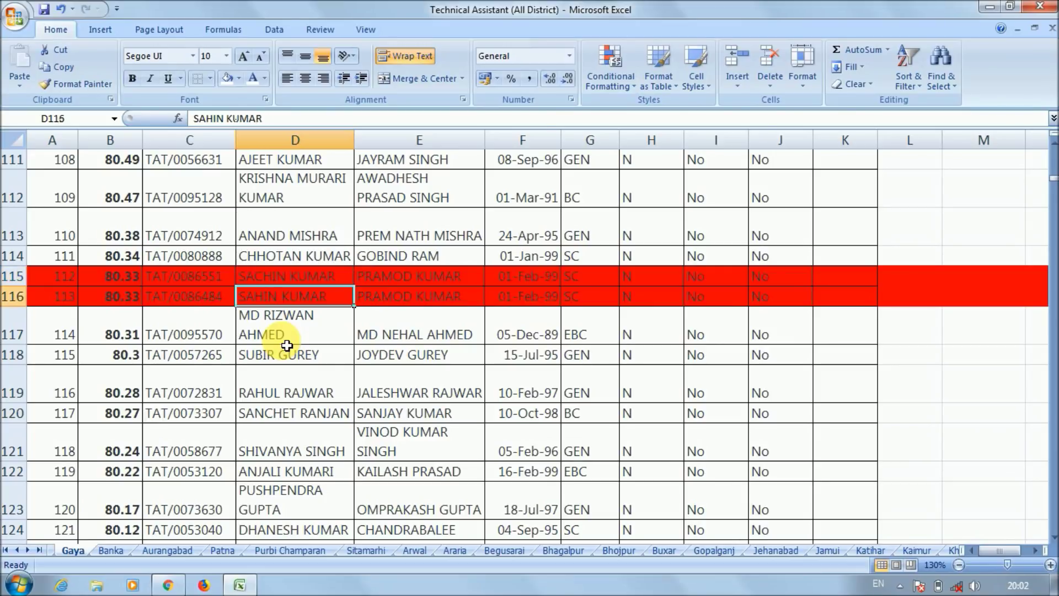
key("Down")
key("Down")
key("Down")
key("Down")
key("Down")
key("Down")
key("Down")
key("Down")
key("Down")
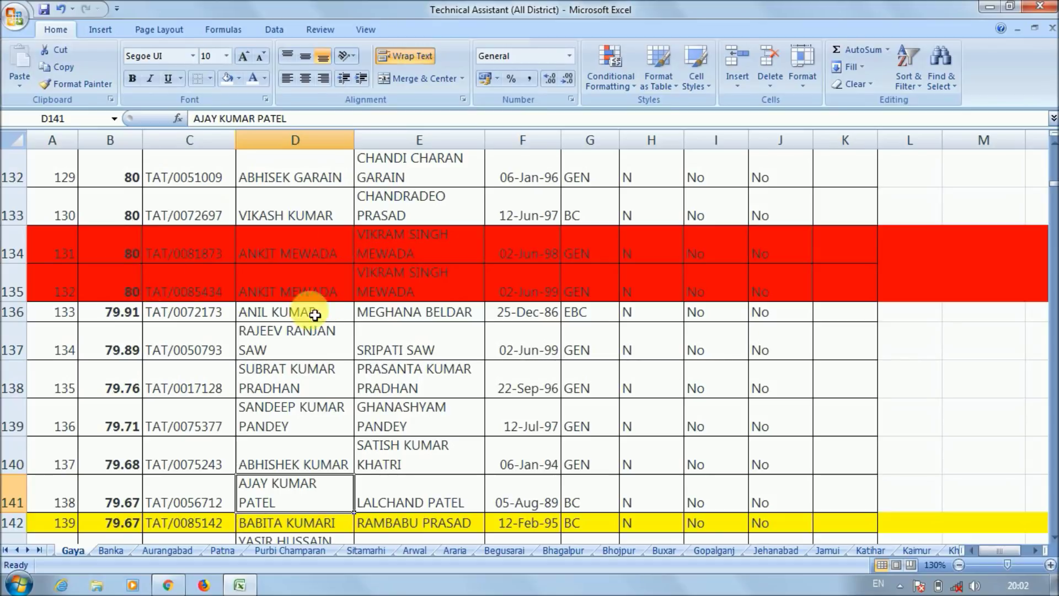
Look down the Applicant Name column from row 136 to the red-highlighted pairs in rows 287–288 and 298–299.
left_click(266, 315)
key("Down")
key("Down")
key("Down")
key("Down")
key("Down")
key("Down")
key("Down")
key("Down")
key("Down")
key("Down")
key("Down")
key("Down")
key("Down")
key("Down")
key("Down")
key("Down")
key("Down")
key("Down")
key("Down")
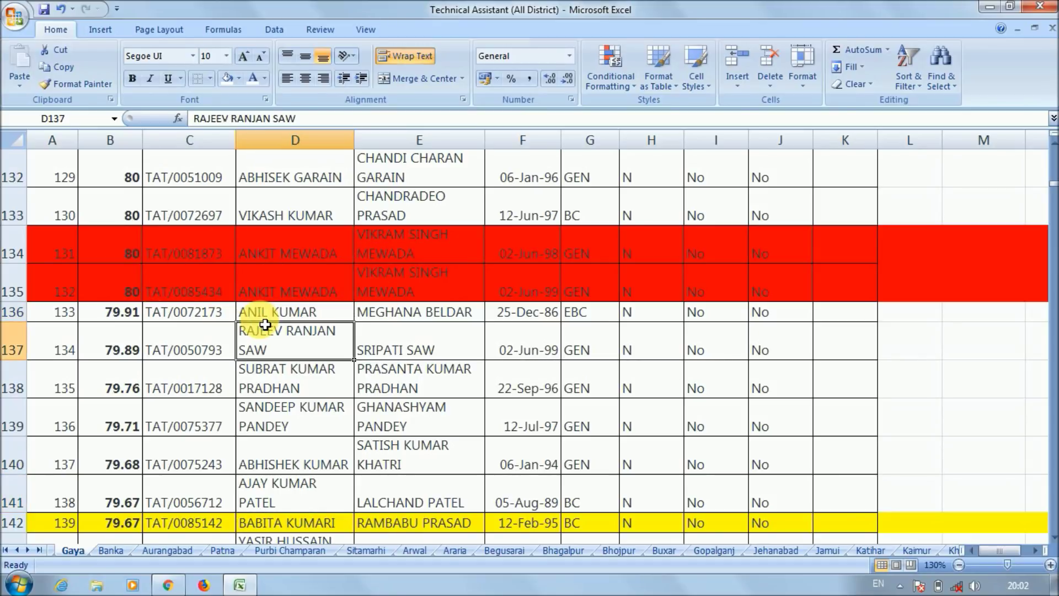
key("Down")
key("Down")
key("Down")
key("Down")
key("Down")
key("Down")
key("Down")
key("Down")
key("Down")
key("Down")
key("Down")
key("Down")
key("Down")
key("Down")
key("Down")
key("Down")
key("Down")
key("Down")
key("Down")
key("Down")
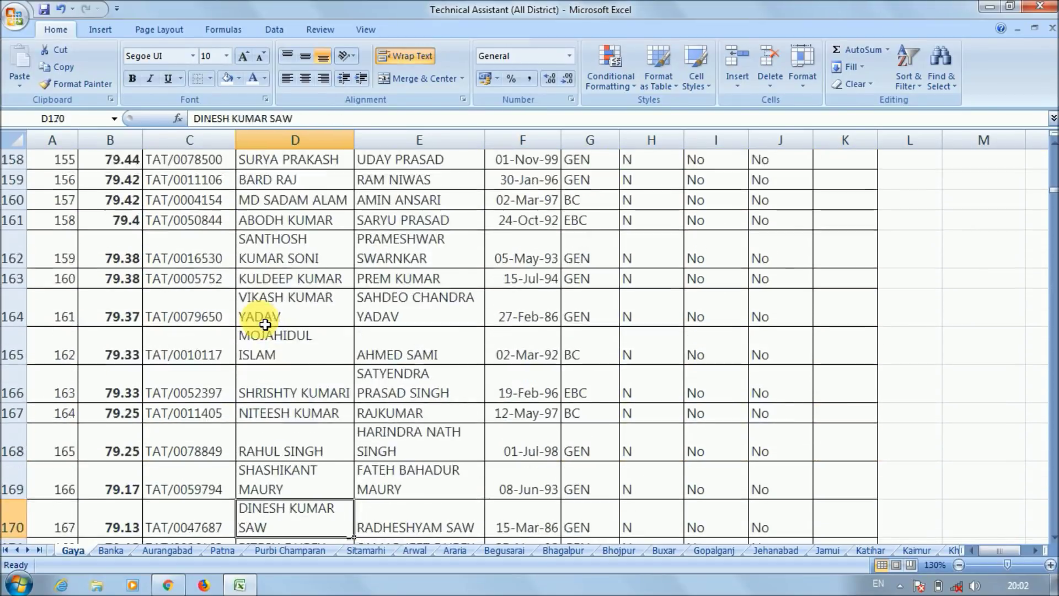
key("Down")
key("Down")
key("Down")
key("Down")
key("Down")
key("Down")
key("Down")
key("Down")
key("Down")
key("Down")
key("Down")
key("Down")
key("Down")
key("Down")
key("Down")
key("Down")
key("Down")
key("Down")
key("Down")
key("Down")
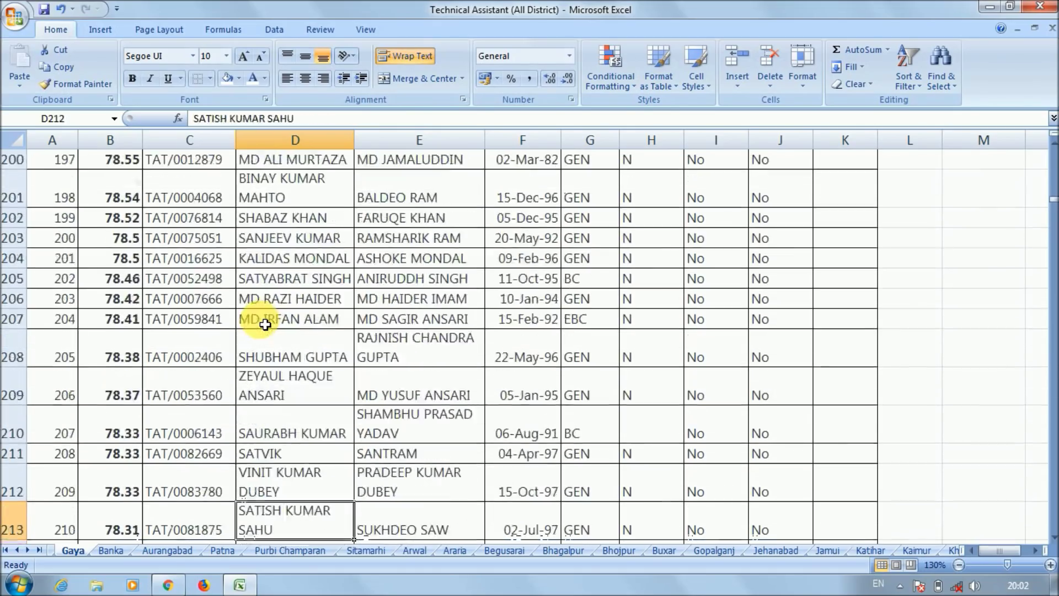
key("Down")
key("Down")
key("Down")
key("Down")
key("Down")
key("Down")
key("Down")
key("Down")
key("Down")
key("Down")
key("Down")
key("Down")
key("Down")
key("Down")
key("Down")
key("Down")
key("Down")
key("Down")
key("Down")
key("Down")
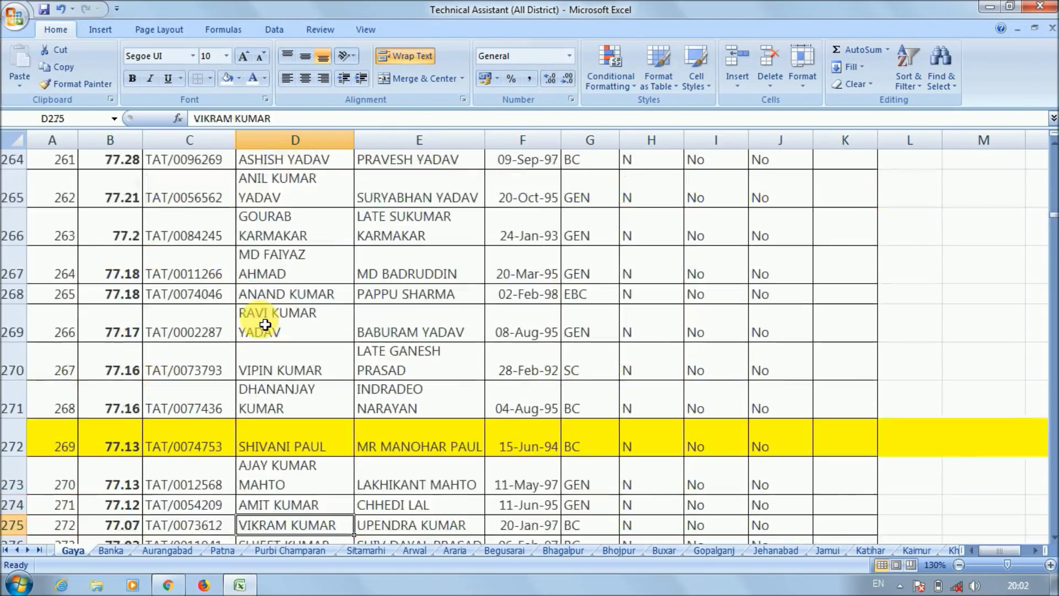
key("Up")
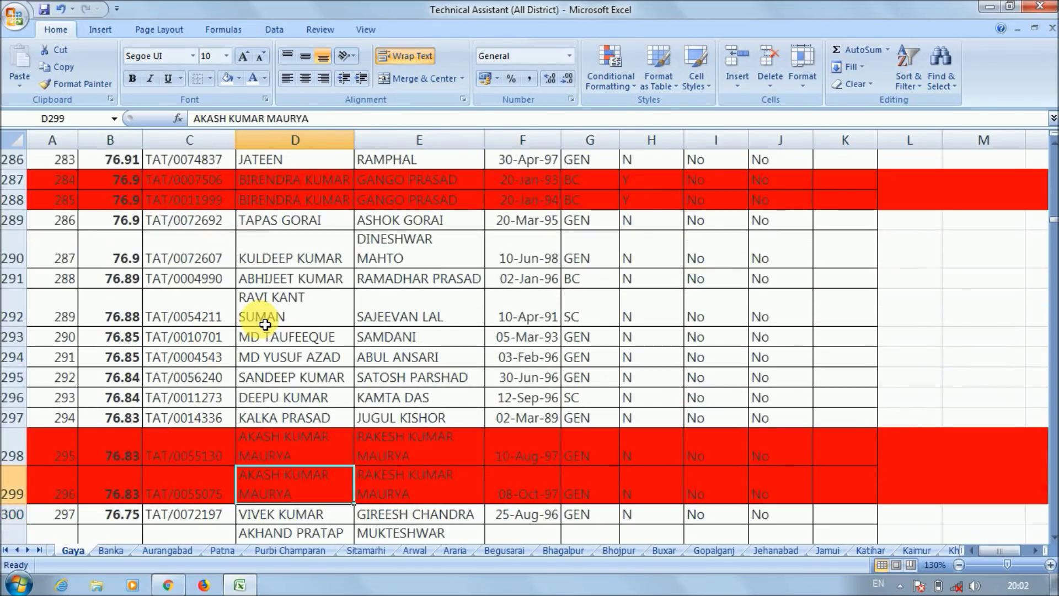
Compare the dates of birth, column B marks and column E names in the red-highlighted rows 287 and 288.
left_click(272, 220)
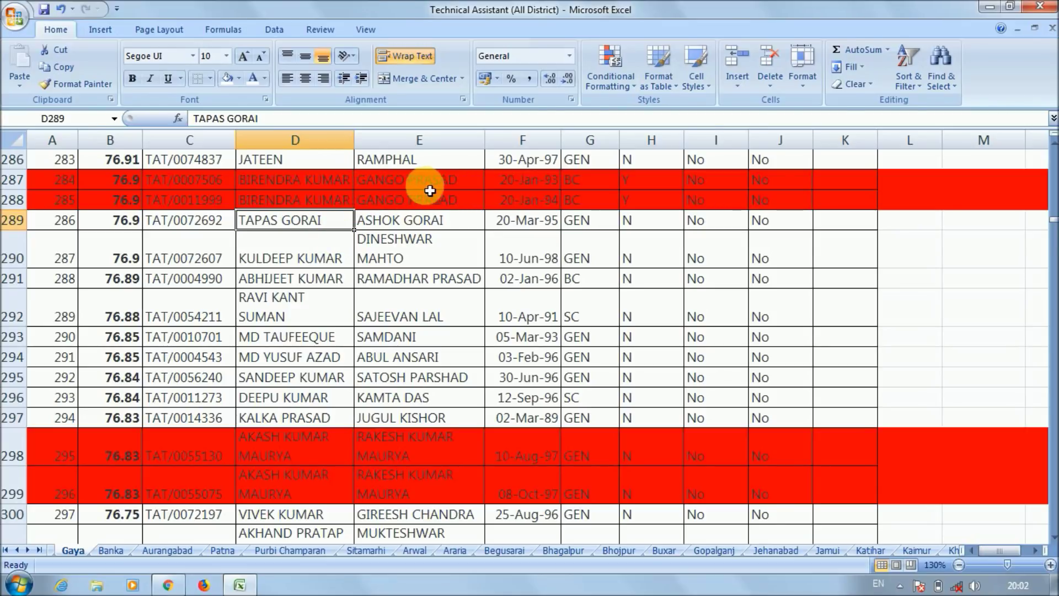
left_click(518, 180)
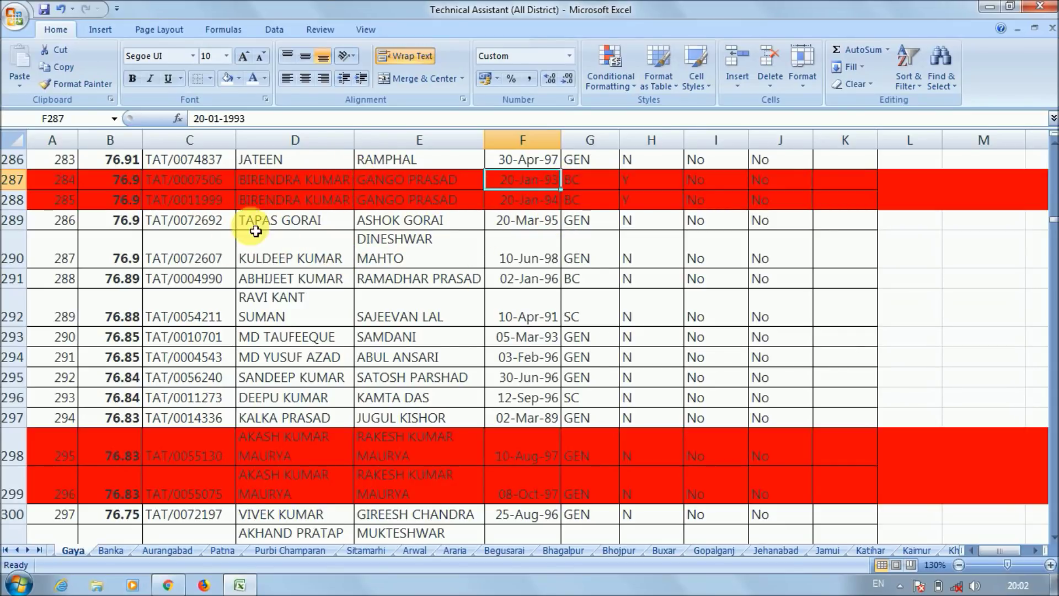
left_click(112, 181)
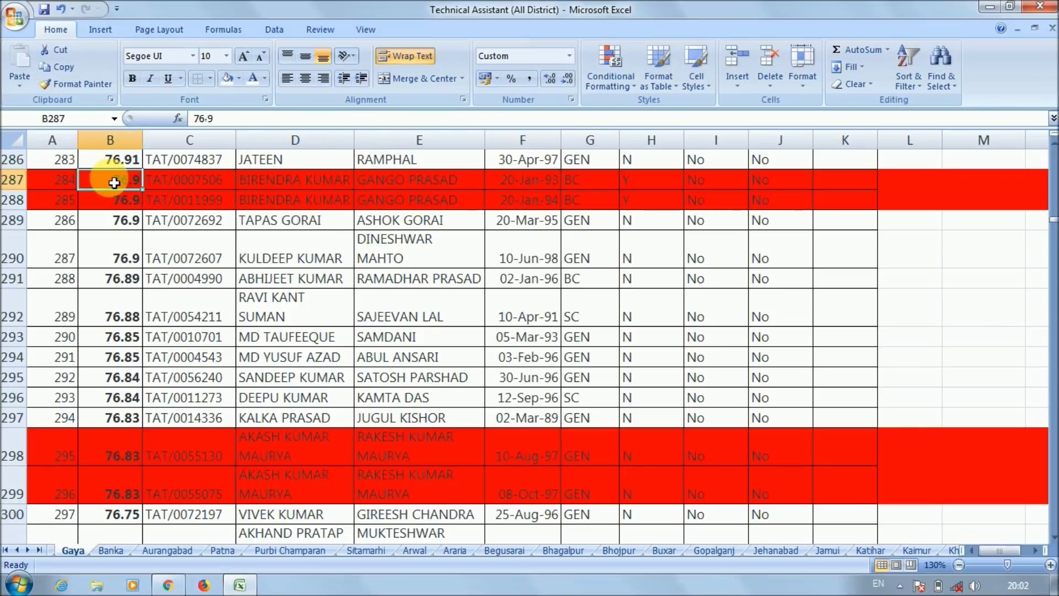
left_click(119, 205)
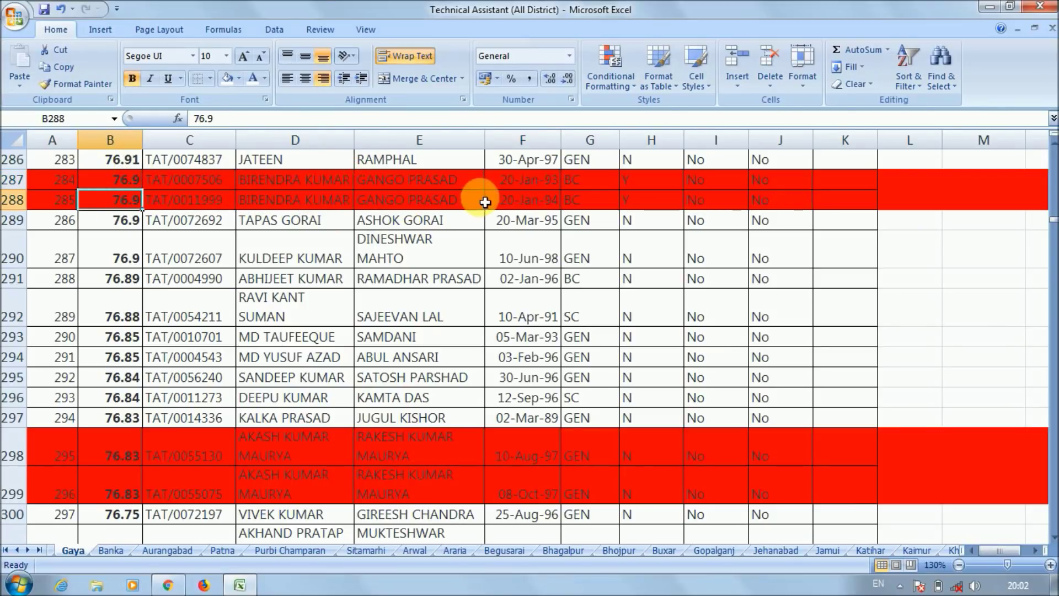
left_click(460, 188)
left_click(456, 205)
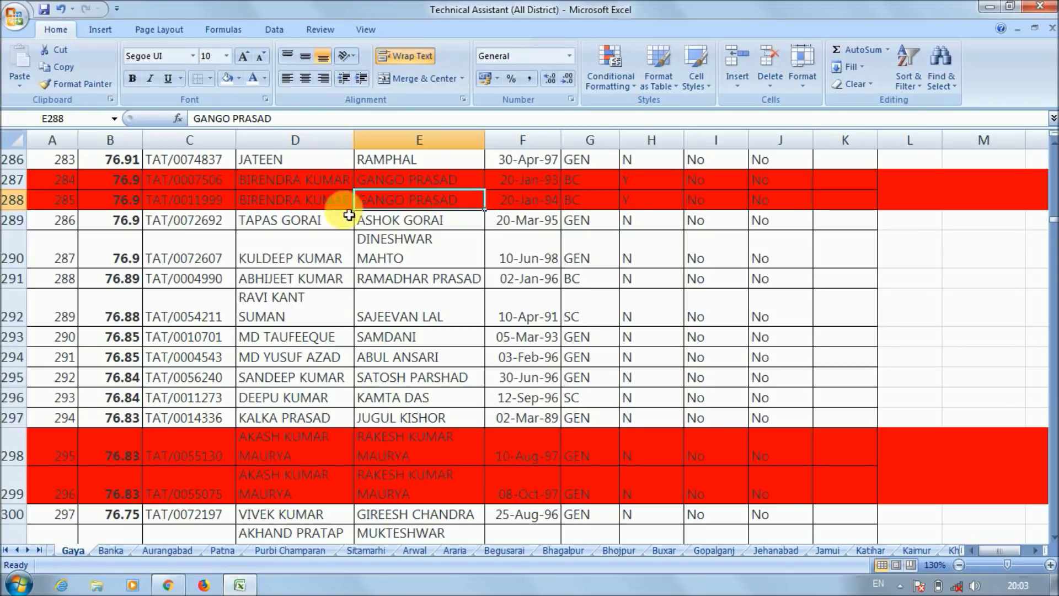
Look through the applicant names below row 289 and return to the red-highlighted pair in rows 298 and 299.
left_click(322, 220)
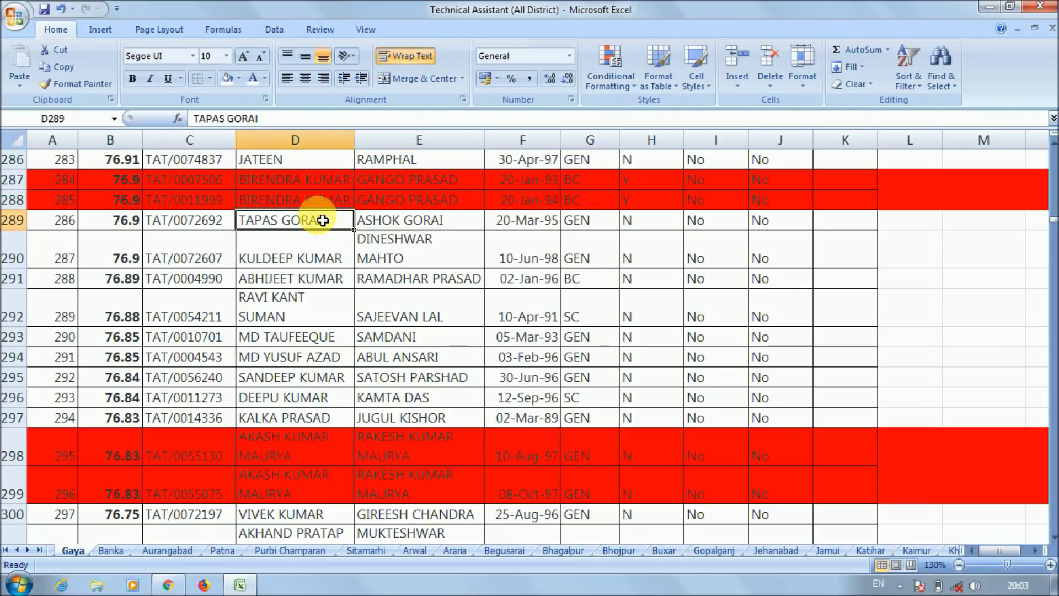
key("Down")
key("Down")
key("Down")
key("Down")
key("Down")
key("Down")
key("Down")
key("Down")
key("Down")
key("Down")
key("Down")
key("Down")
key("Down")
key("Down")
key("Down")
key("Down")
key("Down")
key("Down")
key("Down")
key("Down")
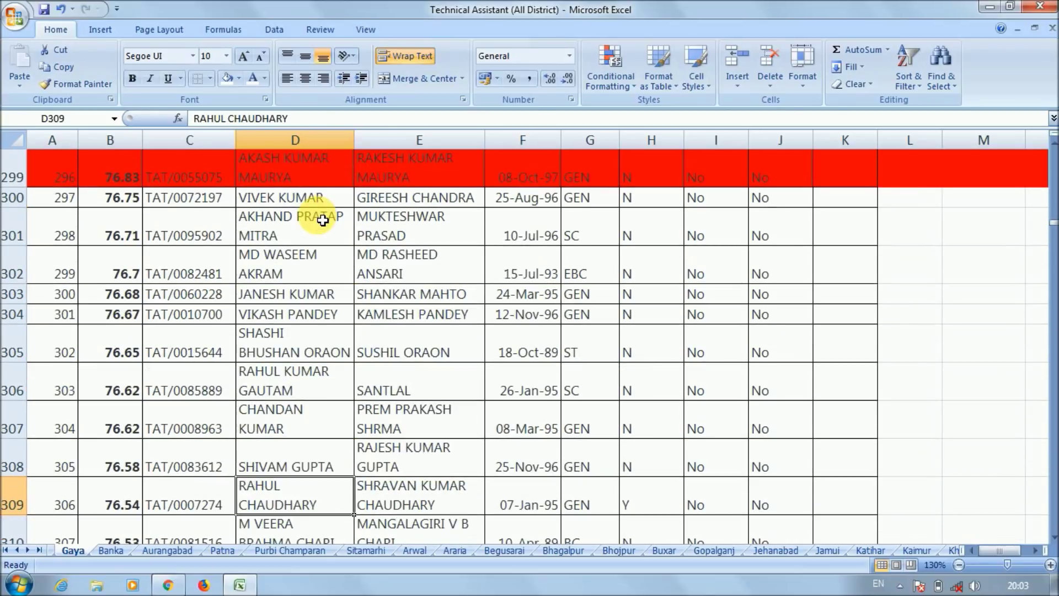
key("Up")
key("Up")
key("Up")
key("Up")
key("Up")
key("Up")
key("Up")
key("Up")
key("Up")
key("Up")
key("Up")
key("Up")
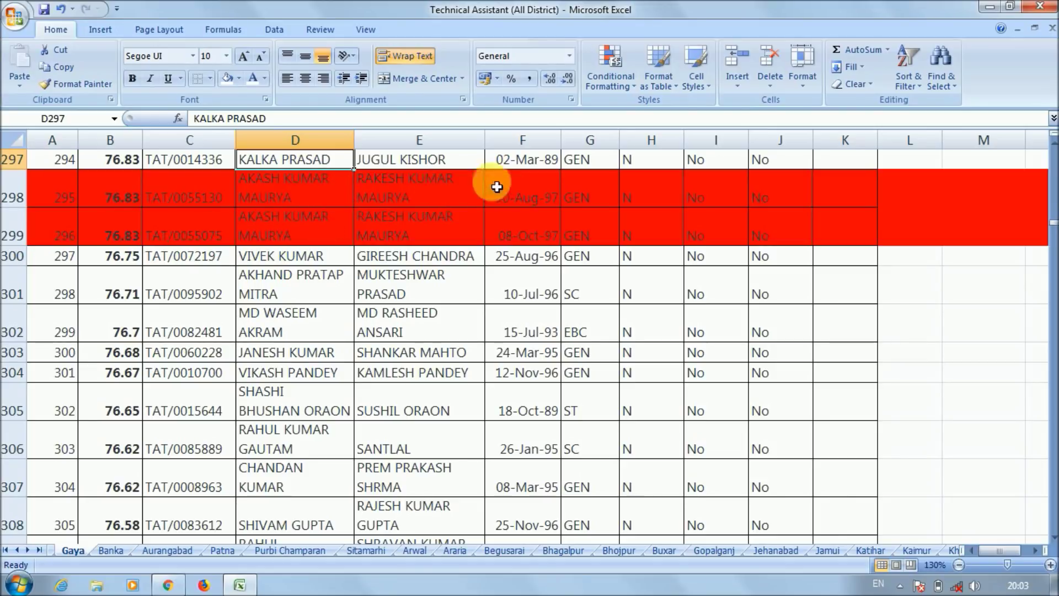
Compare the dates of birth, column B marks and names in the red-highlighted rows 298 and 299.
left_click(532, 213)
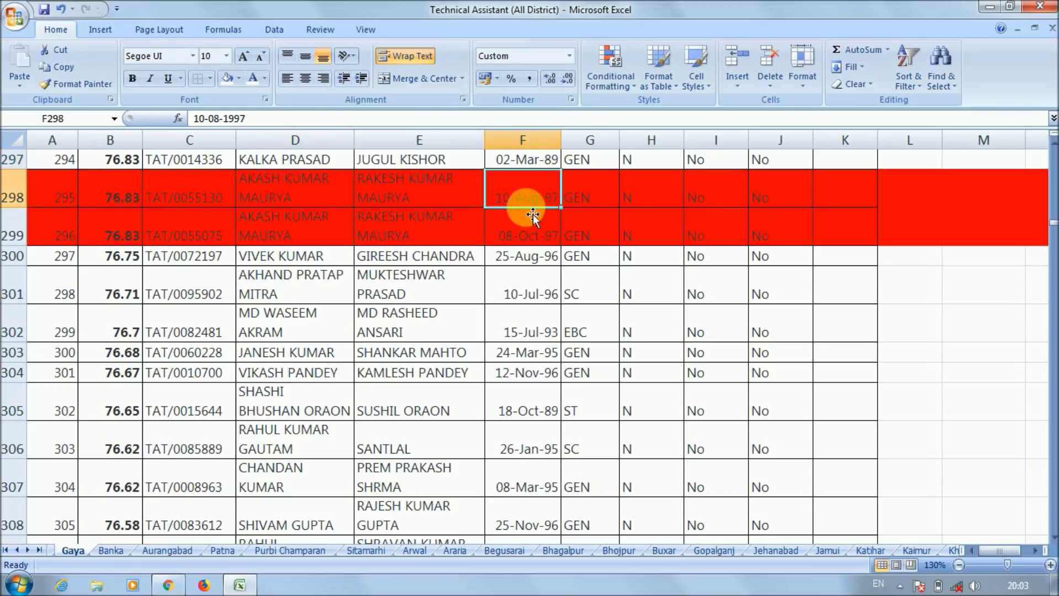
left_click(531, 243)
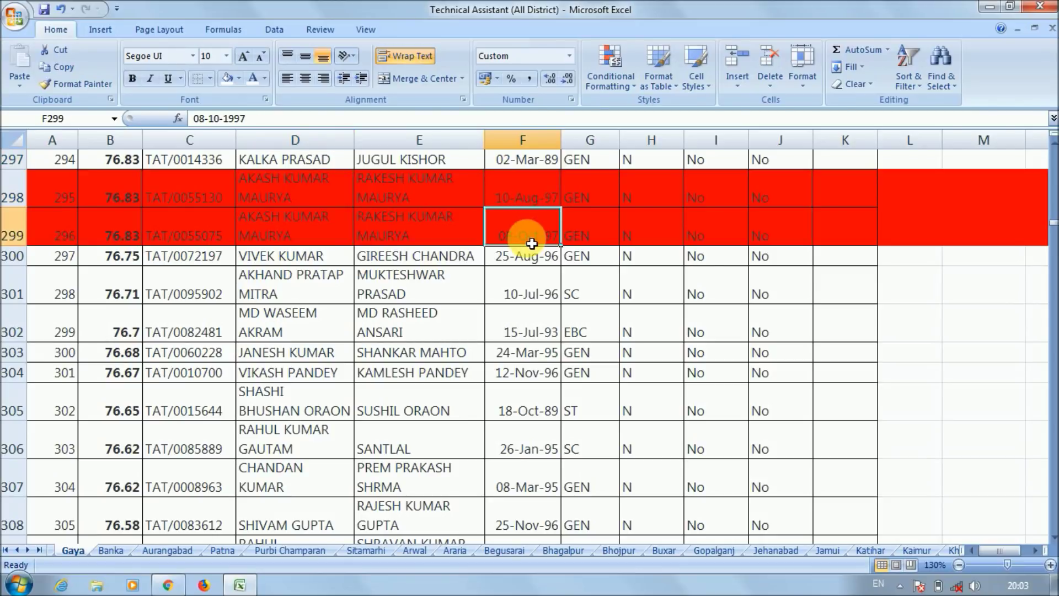
left_click(114, 201)
left_click(120, 238)
left_click(317, 234)
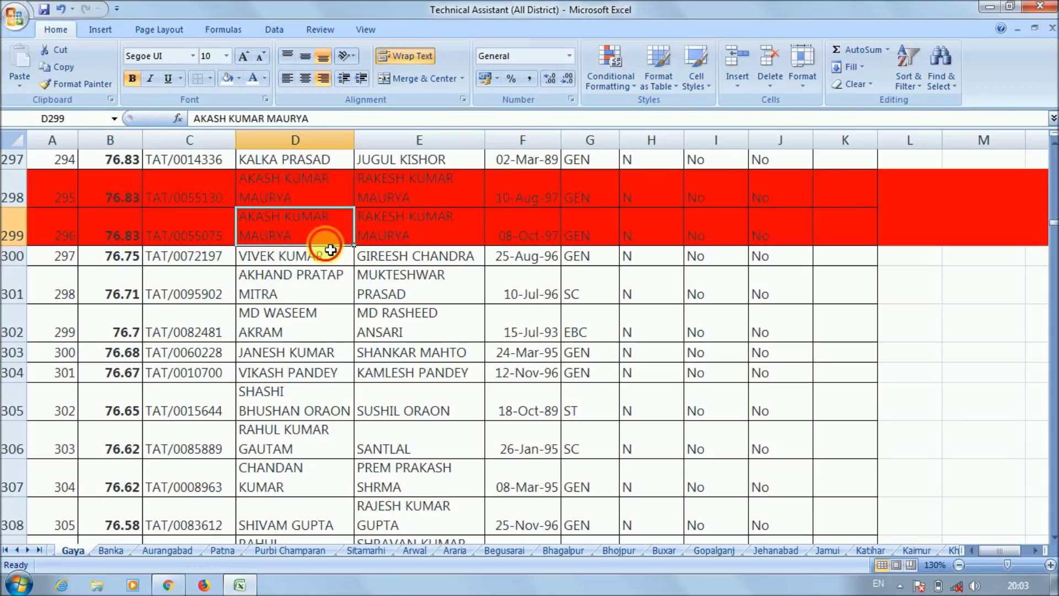
left_click(422, 228)
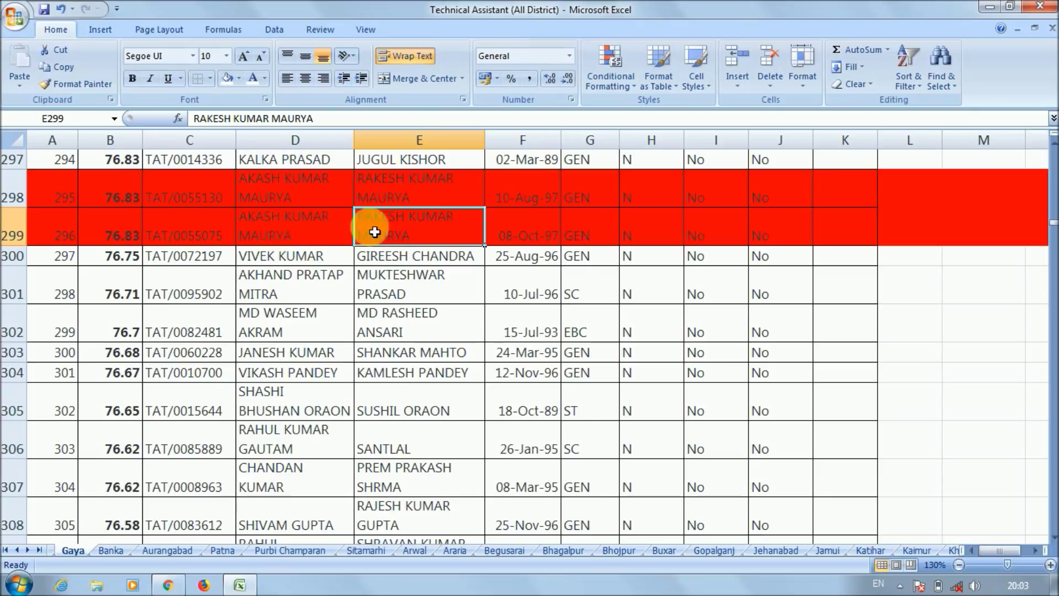
left_click(544, 228)
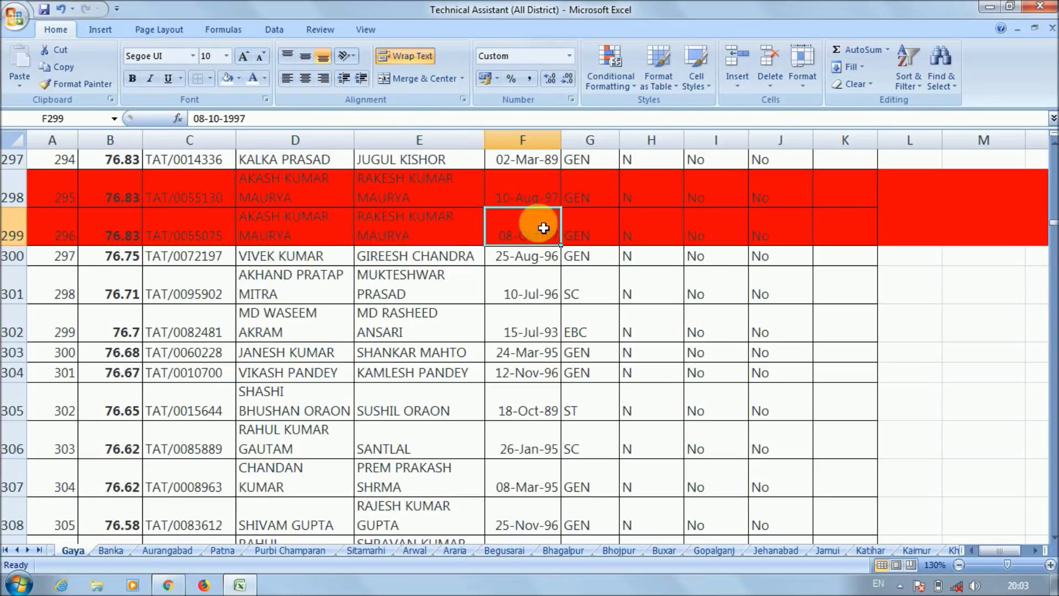
left_click(112, 205)
left_click(112, 226)
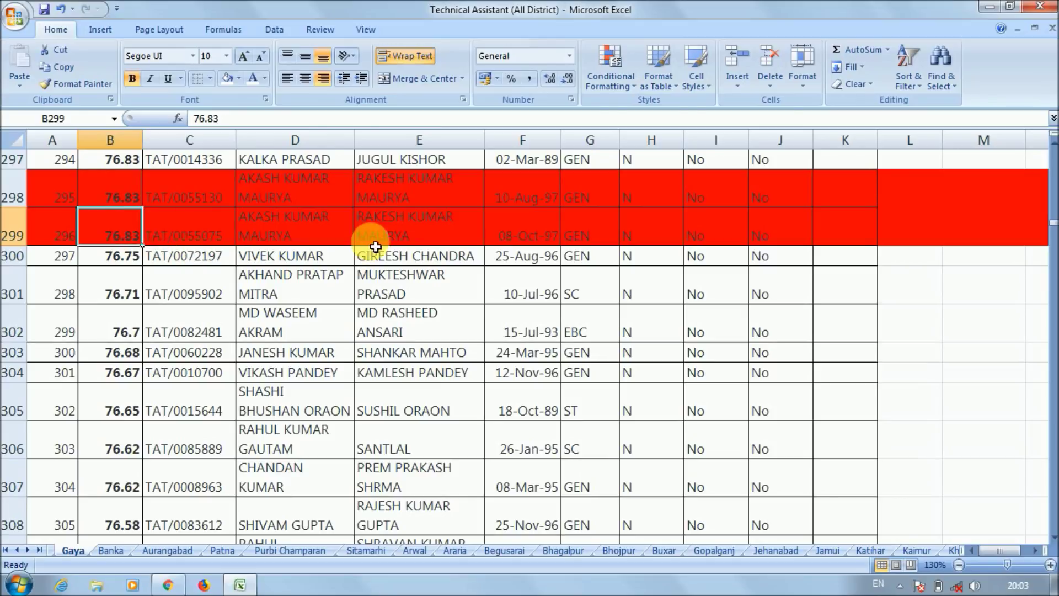
Look down column E from row 299 to the red-highlighted pair in rows 694 and 695.
left_click(391, 235)
key("Down")
key("Down")
key("Down")
key("Down")
key("Down")
key("Down")
key("Down")
key("Down")
key("Down")
key("Down")
key("Down")
key("Down")
key("Down")
key("Down")
key("Down")
key("Down")
key("Down")
key("Down")
key("Down")
key("Down")
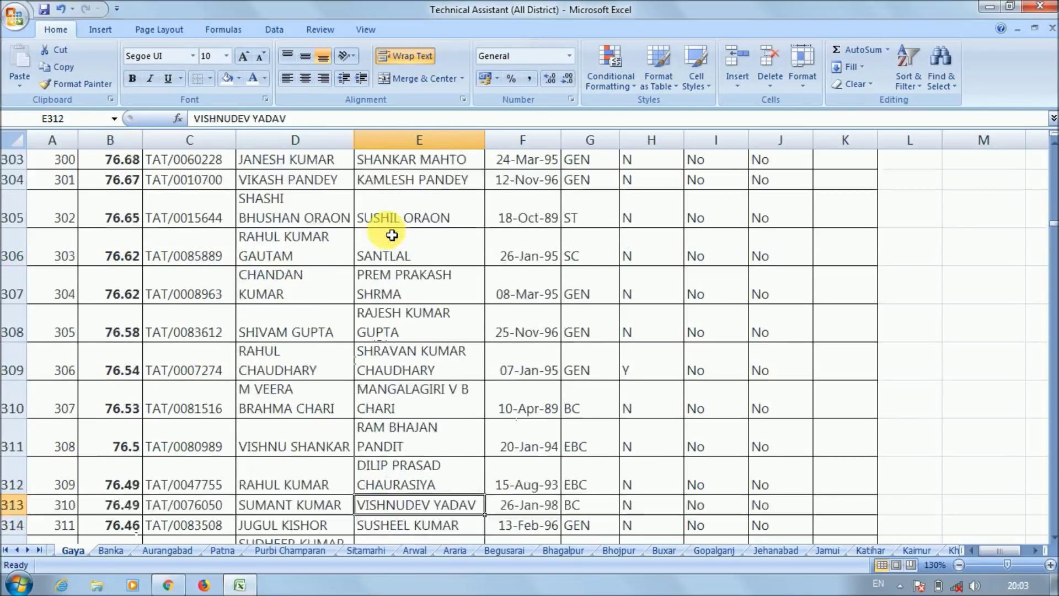
key("Down")
key("Down")
key("Down")
key("Down")
key("Down")
key("Down")
key("Down")
key("Down")
key("Down")
key("Down")
key("Down")
key("Down")
key("Down")
key("Down")
key("Down")
key("Down")
key("Down")
key("Down")
key("Down")
key("Down")
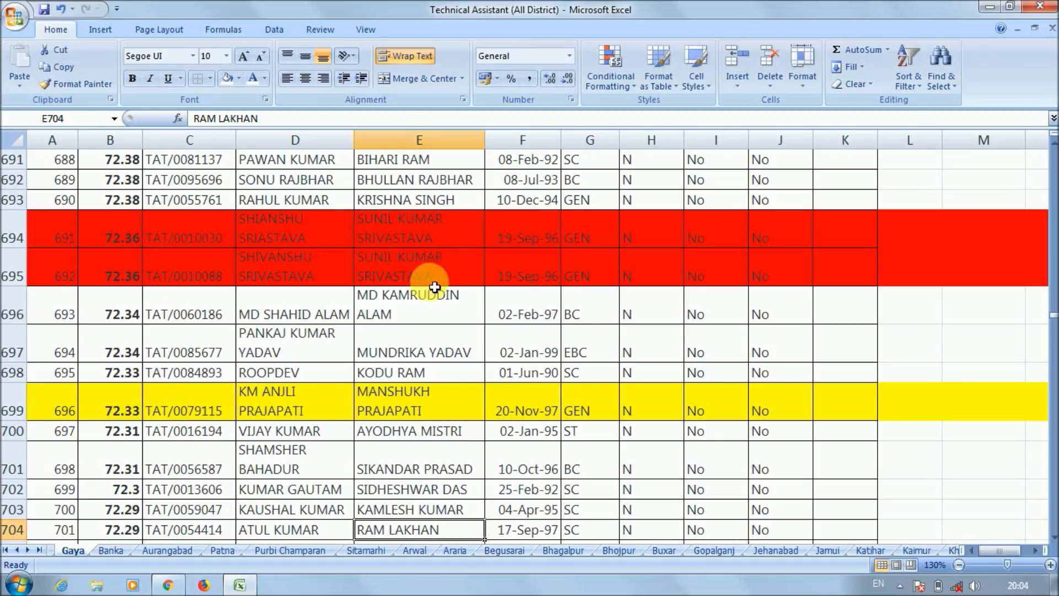
Compare the dates of birth and column B marks in the red-highlighted rows 694 and 695.
left_click(507, 239)
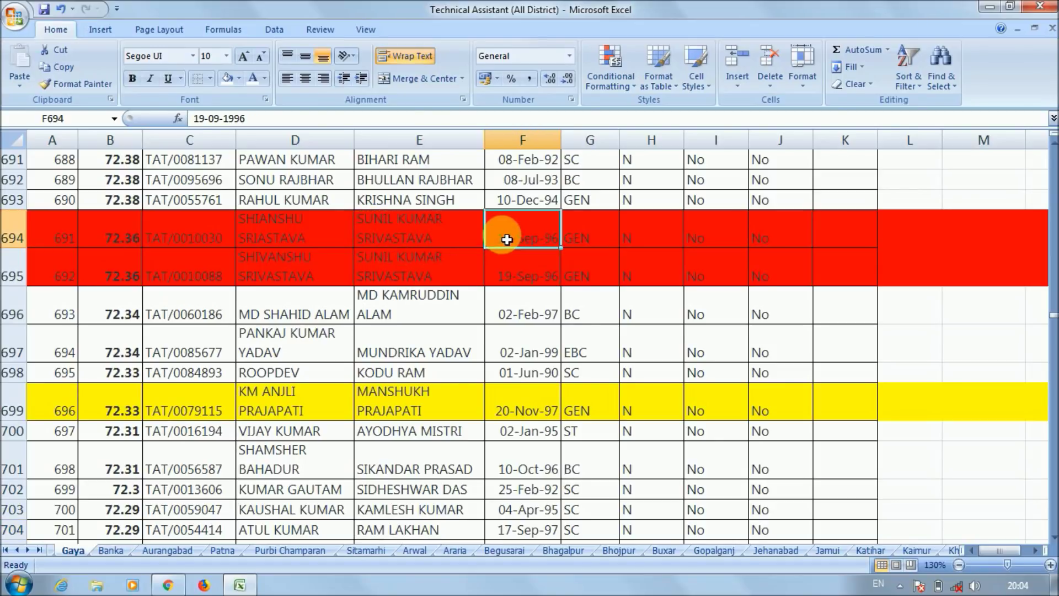
left_click(516, 285)
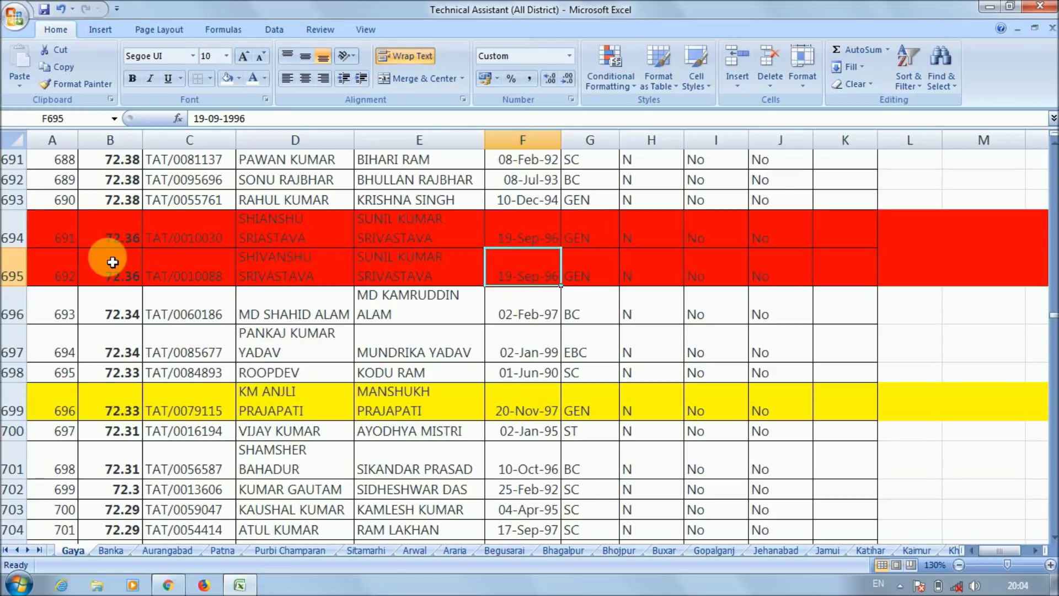
left_click(111, 245)
left_click(111, 271)
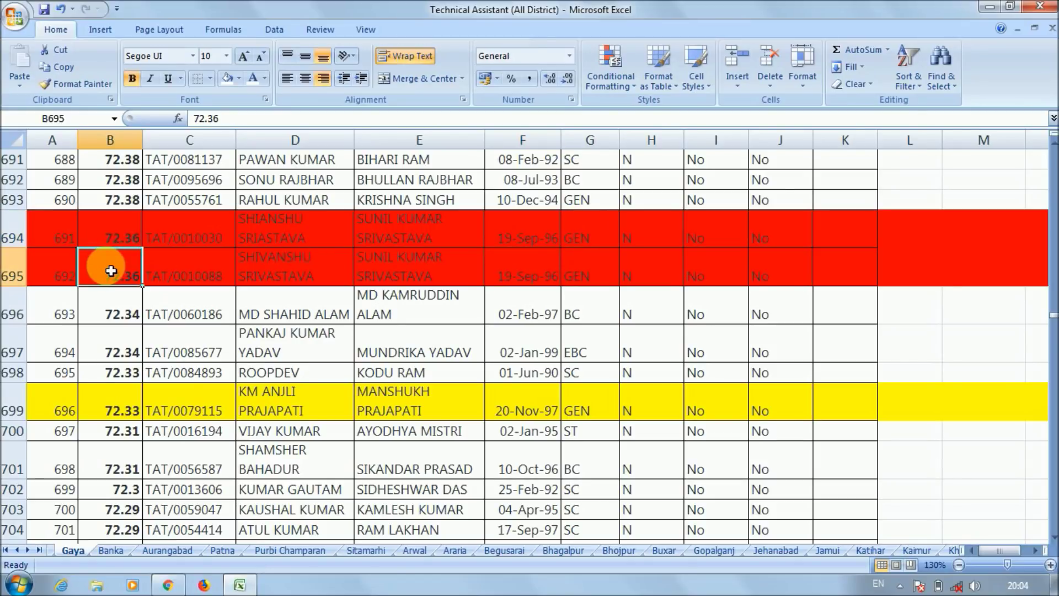
Look down the applicant names from row 696 to the red-highlighted pair in rows 717 and 718.
left_click(338, 323)
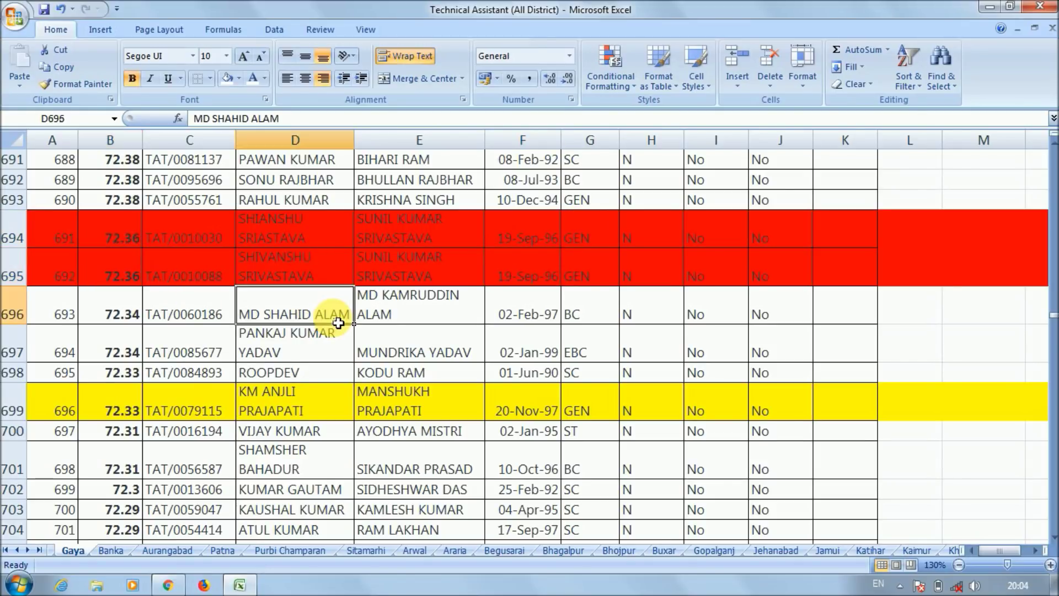
key("Down")
key("Down")
key("Down")
key("Down")
key("Down")
key("Down")
key("Down")
key("Down")
key("Down")
key("Down")
key("Down")
key("Down")
key("Down")
key("Down")
key("Down")
key("Down")
key("Down")
key("Down")
key("Down")
key("Down")
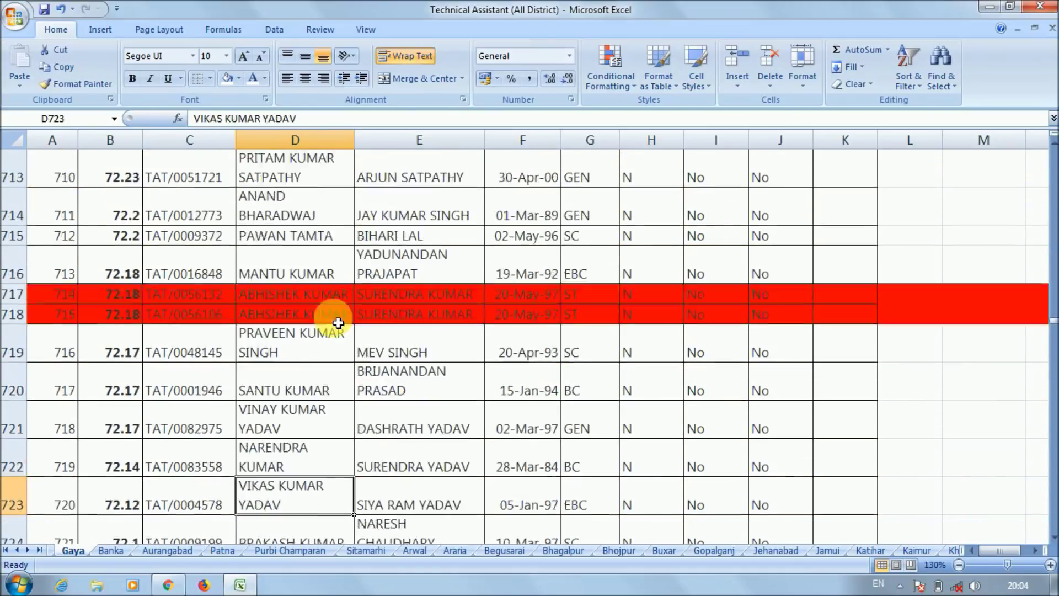
key("Up")
key("Up")
key("Up")
key("Up")
key("Up")
key("Up")
key("Up")
key("Up")
key("Up")
key("Up")
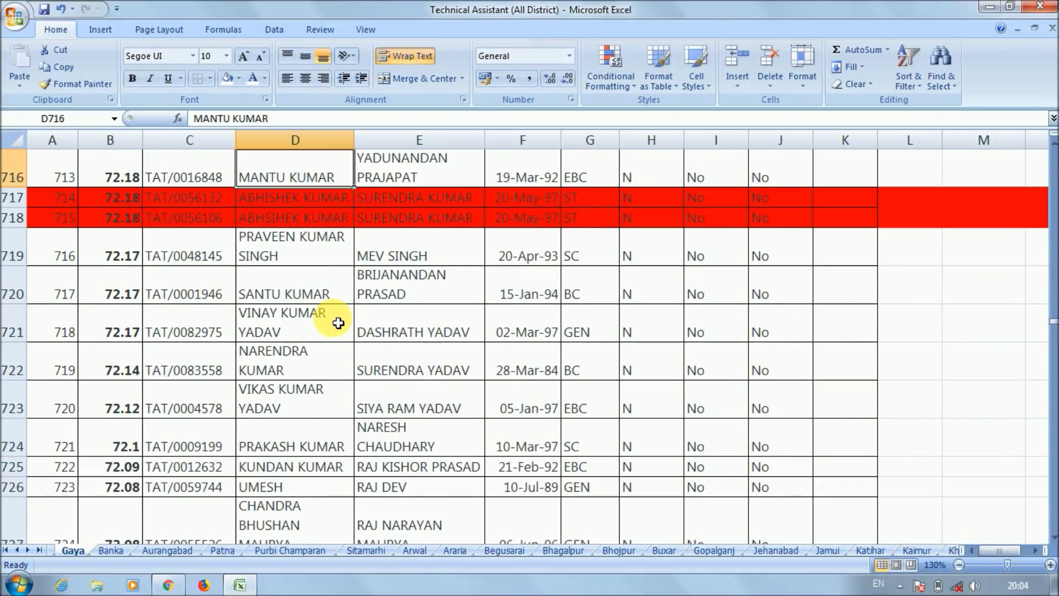
Compare the applicant names, column E names, dates of birth and column B marks in the red-highlighted rows 717 and 718.
left_click(327, 215)
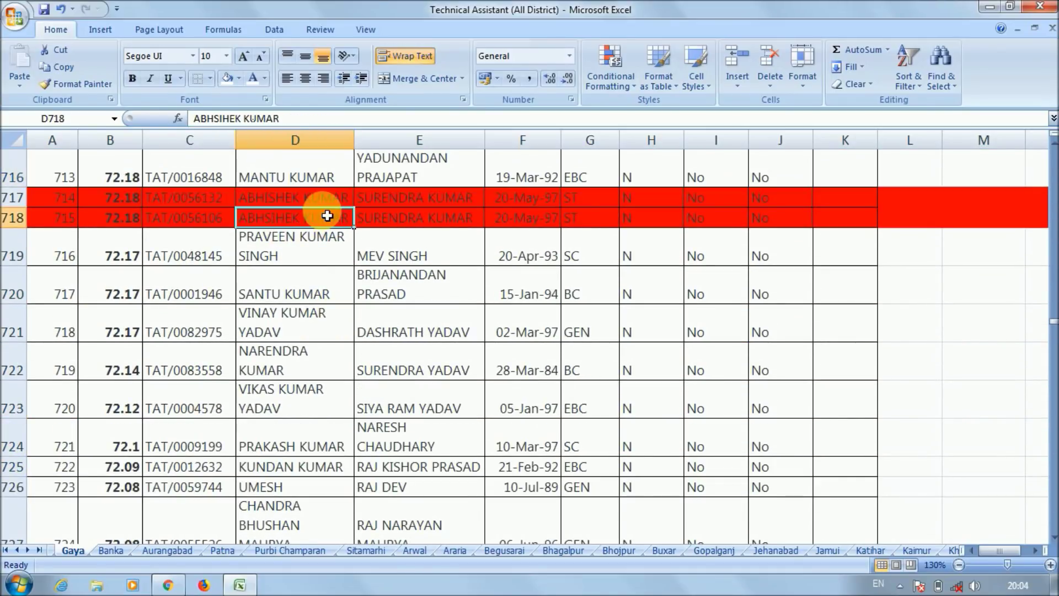
left_click(419, 205)
left_click(538, 203)
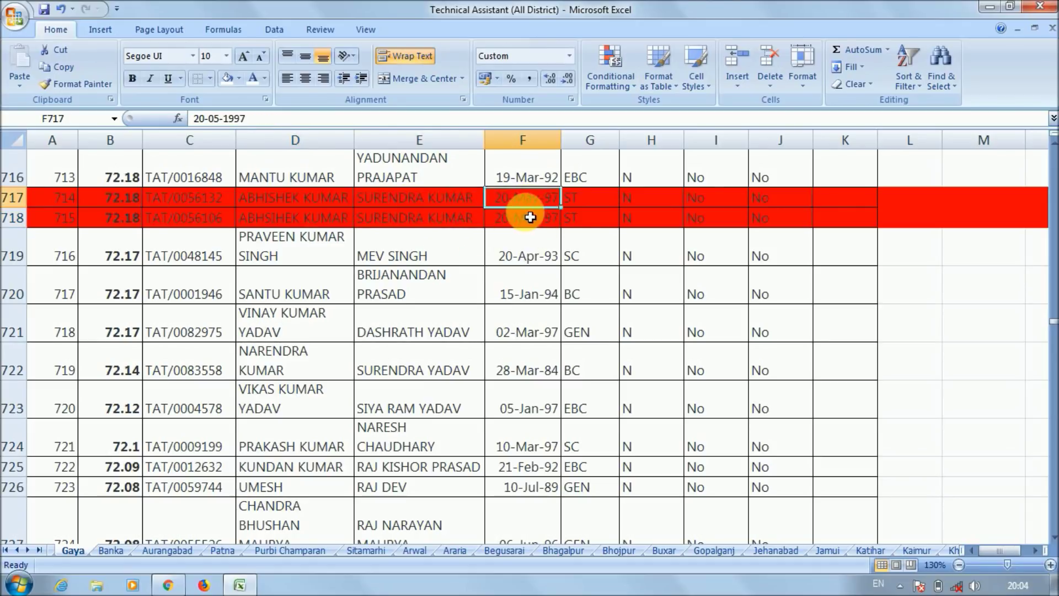
left_click(98, 204)
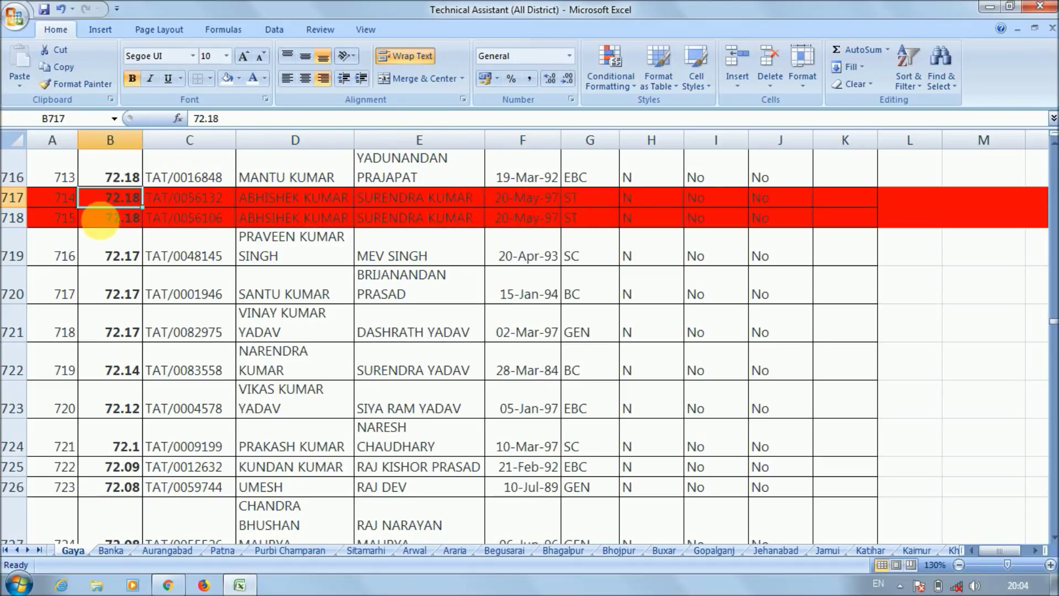
Look down the merit list in column B from row 718 to row 907 for further red-highlighted duplicate-looking entries.
key("Down")
key("Down")
key("Down")
key("Down")
key("Down")
key("Down")
key("Down")
key("Down")
key("Down")
key("Down")
key("Down")
key("Down")
key("Down")
key("Down")
key("Down")
key("Down")
key("Down")
key("Down")
key("Down")
key("Down")
key("Down")
key("Down")
key("Down")
key("Down")
key("Down")
key("Down")
key("Down")
key("Down")
key("Down")
key("Down")
key("Down")
key("Down")
key("Down")
key("Down")
key("Down")
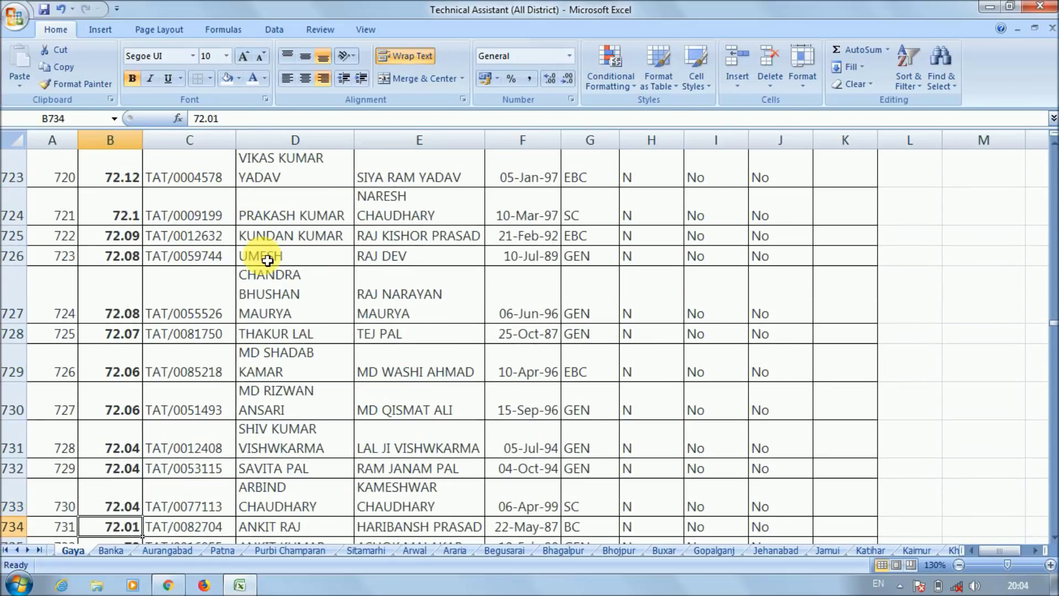
key("Down")
key("Down")
key("Down")
key("Down")
key("Down")
key("Down")
key("Down")
key("Down")
key("Down")
key("Down")
key("Down")
key("Down")
key("Down")
key("Down")
key("Down")
key("Down")
key("Down")
key("Down")
key("Down")
key("Down")
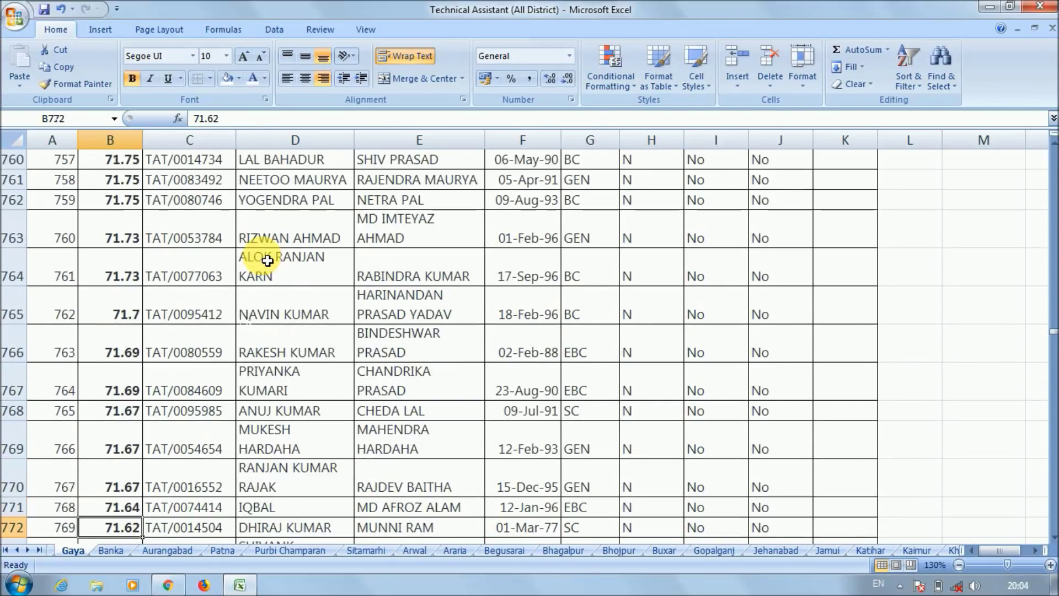
key("Down")
key("Down")
key("Down")
key("Down")
key("Down")
key("Down")
key("Down")
key("Down")
key("Down")
key("Down")
key("Down")
key("Down")
key("Down")
key("Down")
key("Down")
key("Down")
key("Down")
key("Down")
key("Down")
key("Down")
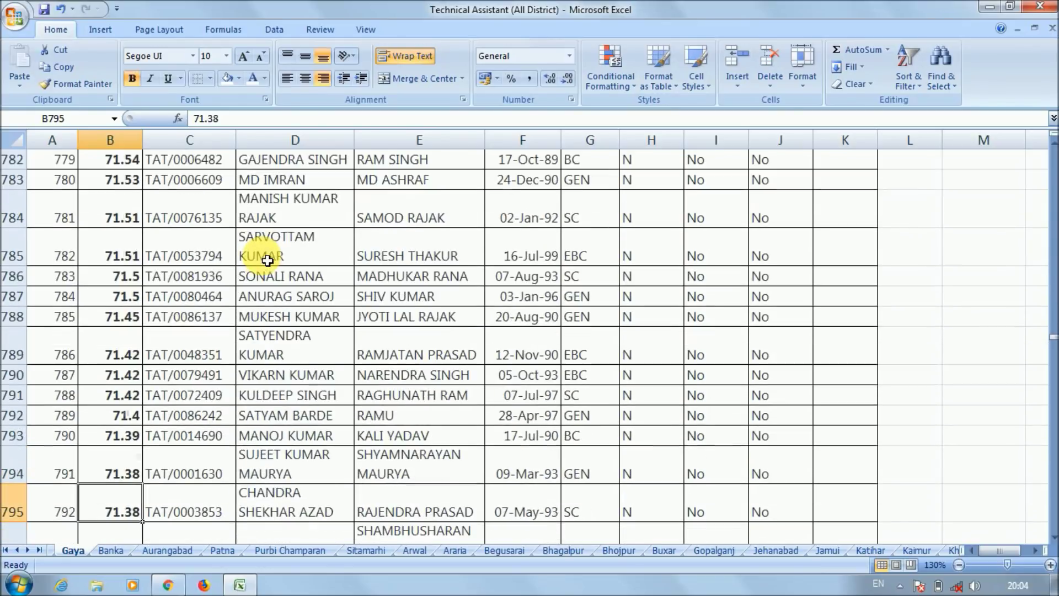
key("Down")
key("Down")
key("Down")
key("Down")
key("Down")
key("Down")
key("Down")
key("Down")
key("Down")
key("Down")
key("Down")
key("Down")
key("Down")
key("Down")
key("Down")
key("Down")
key("Down")
key("Down")
key("Down")
key("Down")
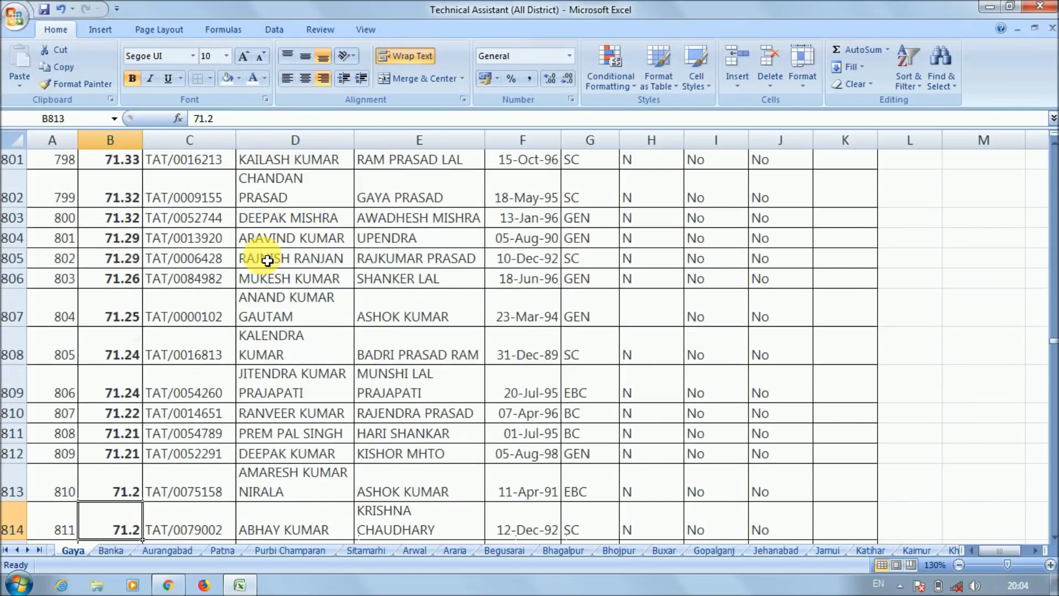
key("Down")
key("Down")
key("Down")
key("Down")
key("Down")
key("Down")
key("Down")
key("Down")
key("Down")
key("Down")
key("Down")
key("Down")
key("Down")
key("Down")
key("Down")
key("Down")
key("Down")
key("Down")
key("Down")
key("Down")
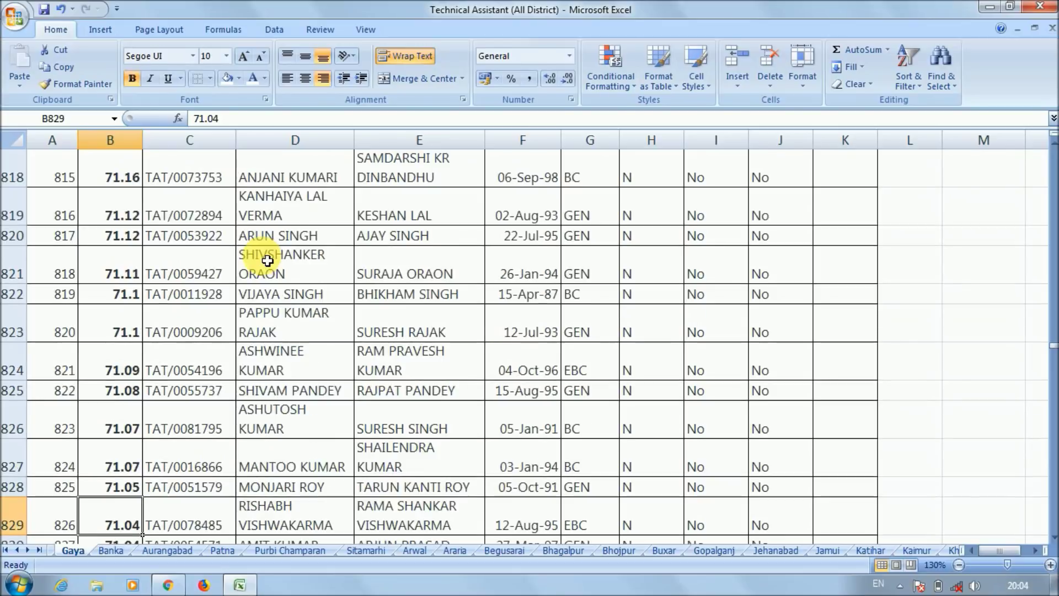
key("Down")
key("Down")
key("Down")
key("Down")
key("Down")
key("Down")
key("Down")
key("Down")
key("Down")
key("Down")
key("Down")
key("Down")
key("Down")
key("Down")
key("Down")
key("Down")
key("Down")
key("Down")
key("Down")
key("Down")
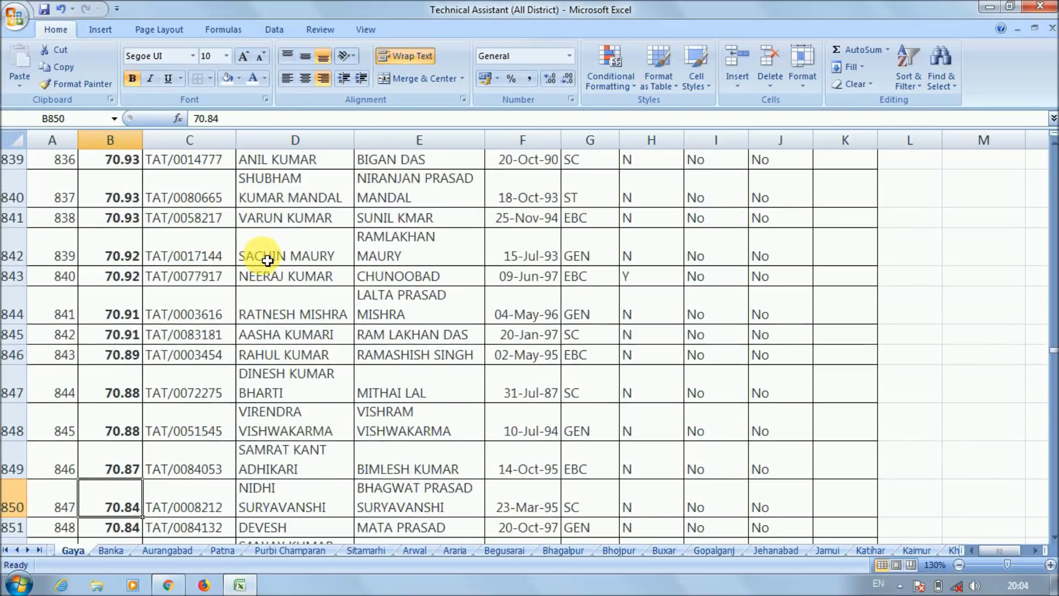
key("Down")
key("Down")
key("Down")
key("Down")
key("Down")
key("Down")
key("Down")
key("Down")
key("Down")
key("Down")
key("Down")
key("Down")
key("Down")
key("Down")
key("Down")
key("Down")
key("Down")
key("Down")
key("Down")
key("Down")
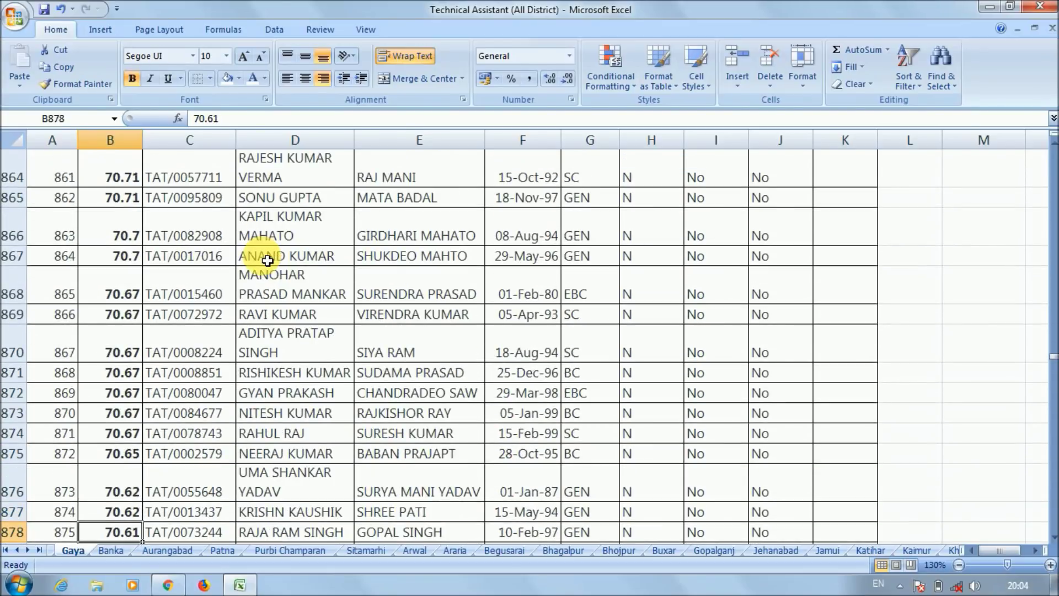
key("Down")
key("Down")
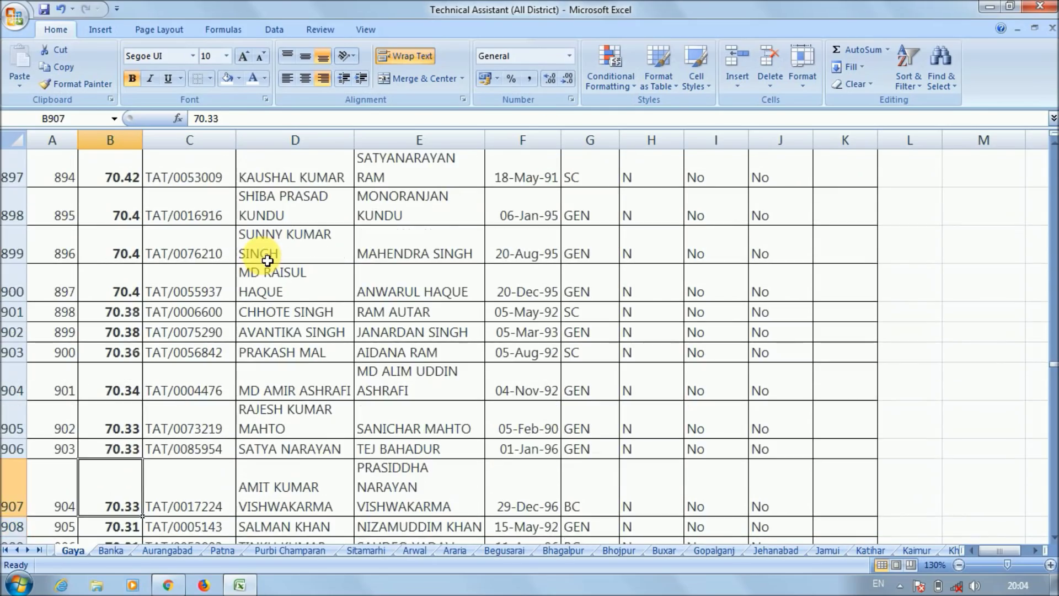
Look down the merit list in column B from row 907 to row 1063 for the next red-highlighted duplicate-looking pair.
key("Down")
key("Down")
key("Down")
key("Down")
key("Down")
key("Down")
key("Down")
key("Down")
key("Down")
key("Down")
key("Down")
key("Down")
key("Down")
key("Down")
key("Down")
key("Down")
key("Down")
key("Down")
key("Down")
key("Down")
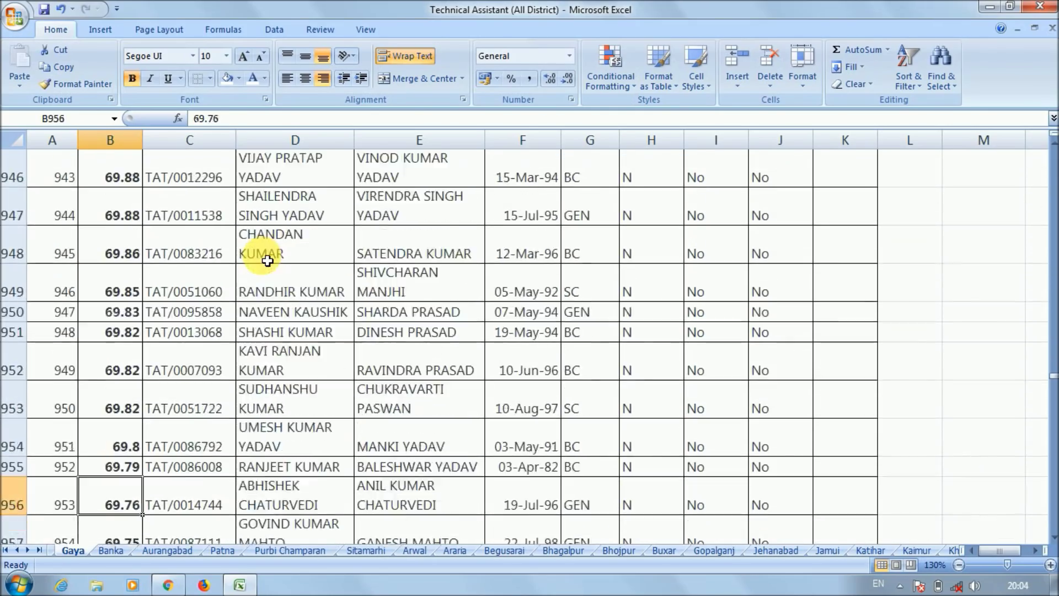
key("Down")
key("Down")
key("Down")
key("Down")
key("Down")
key("Down")
key("Down")
key("Down")
key("Down")
key("Down")
key("Down")
key("Down")
key("Down")
key("Down")
key("Down")
key("Down")
key("Down")
key("Down")
key("Down")
key("Down")
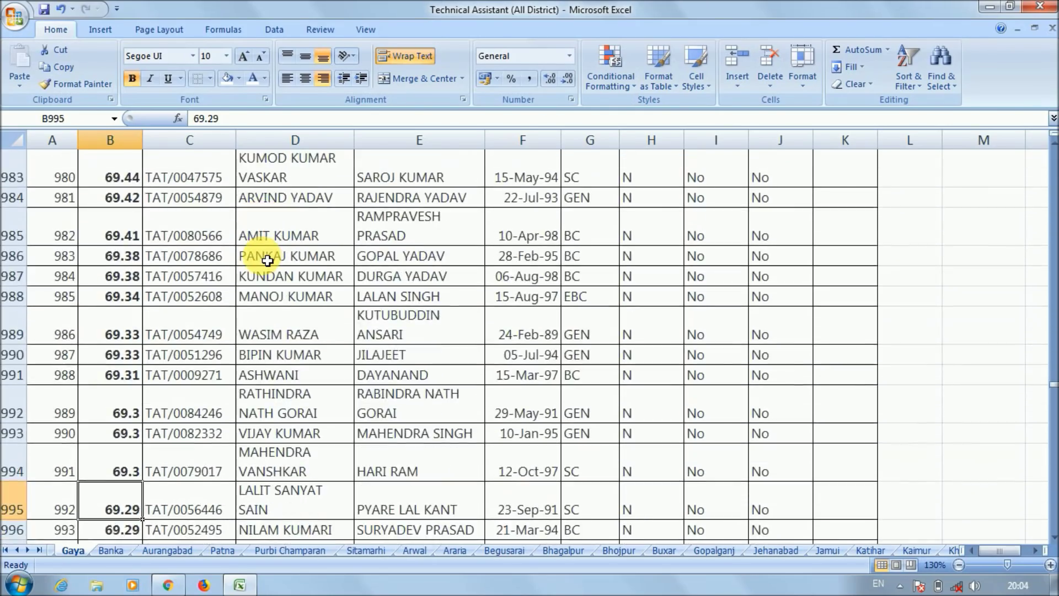
key("Down")
key("Down")
key("Down")
key("Down")
key("Down")
key("Down")
key("Down")
key("Down")
key("Down")
key("Down")
key("Down")
key("Down")
key("Down")
key("Down")
key("Down")
key("Down")
key("Down")
key("Down")
key("Down")
key("Down")
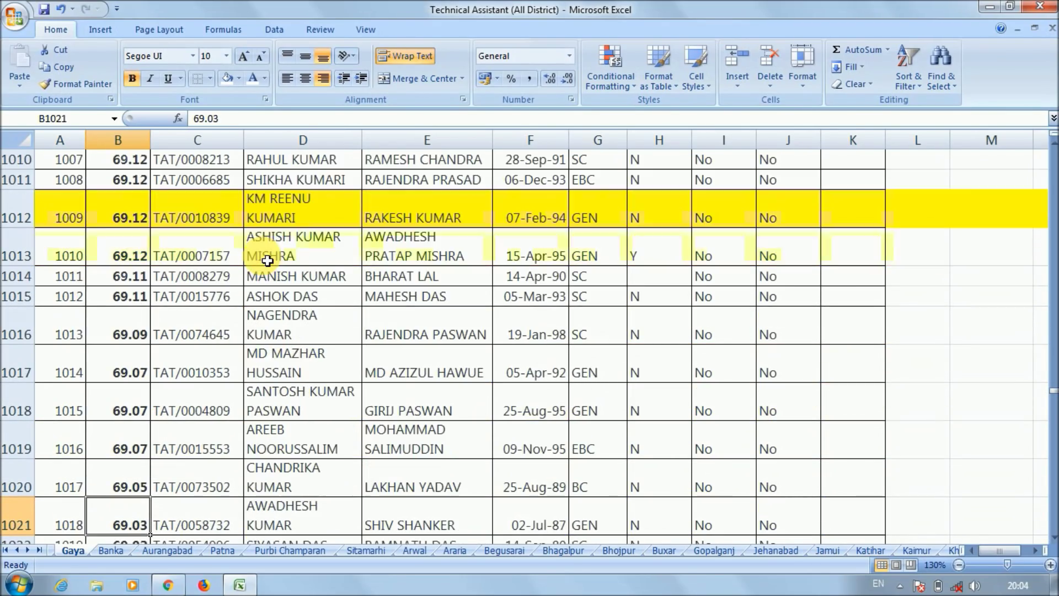
key("Down")
key("Down")
key("Down")
key("Down")
key("Down")
key("Down")
key("Down")
key("Down")
key("Down")
key("Down")
key("Down")
key("Down")
key("Down")
key("Down")
key("Down")
key("Down")
key("Down")
key("Down")
key("Down")
key("Down")
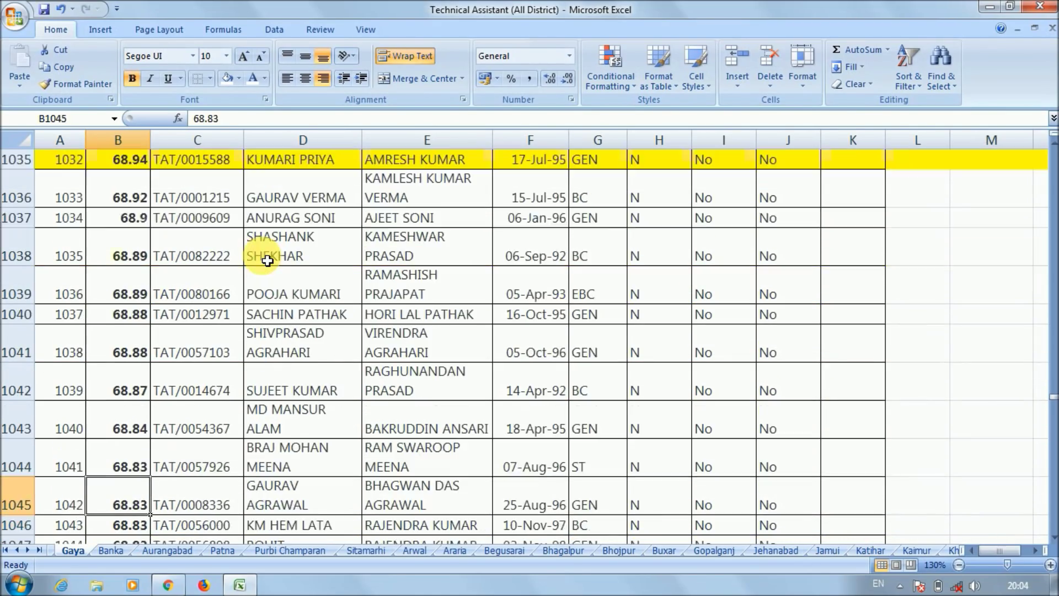
key("Down")
key("Down")
key("Down")
key("Down")
key("Down")
key("Down")
key("Down")
key("Down")
key("Down")
key("Down")
key("Down")
key("Down")
key("Down")
key("Down")
key("Down")
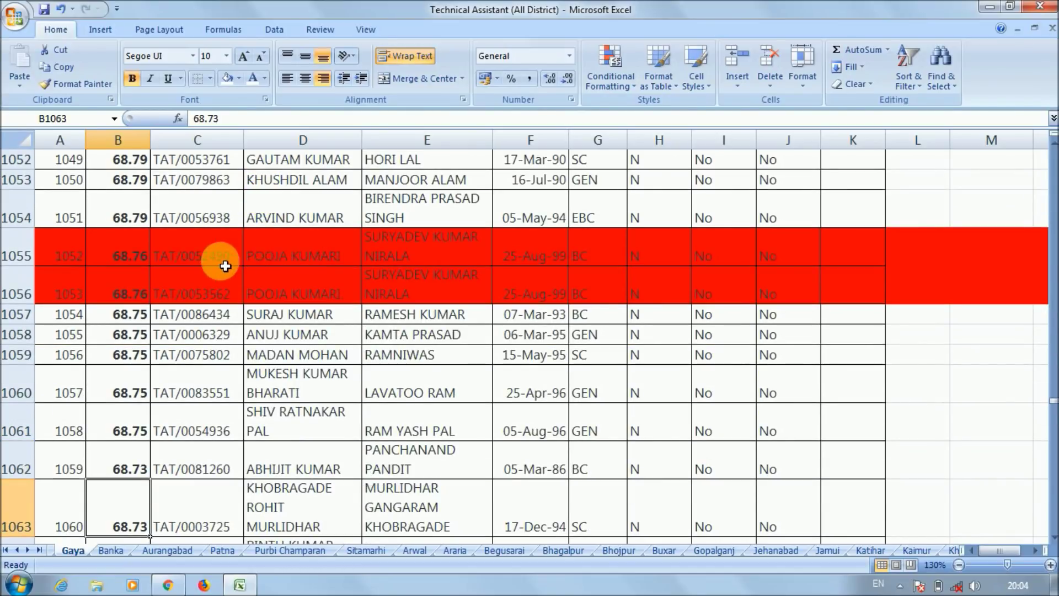
Compare the applicant names and column E names in the red-highlighted rows 1055 and 1056.
left_click(329, 256)
left_click(324, 290)
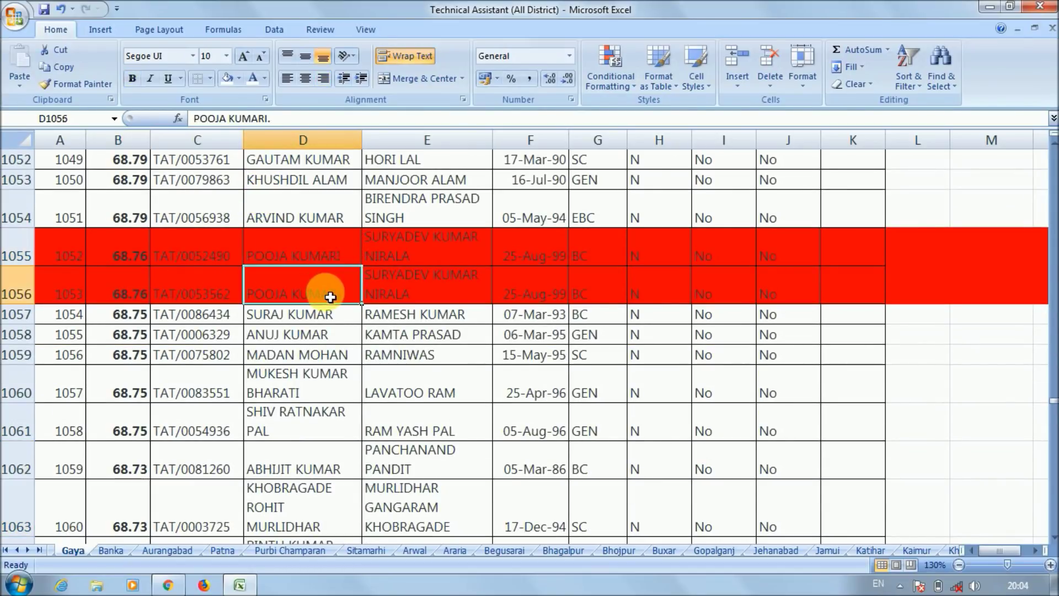
left_click(410, 260)
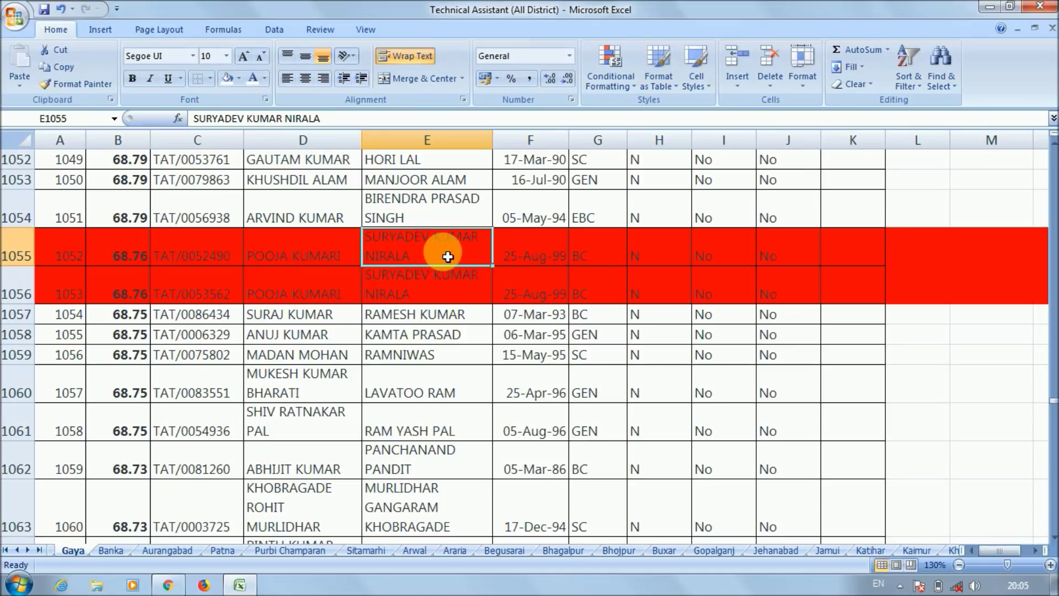
left_click(433, 287)
Compare the dates of birth and column B marks in rows 1055 and 1056, and check the category in row 1055.
left_click(534, 255)
left_click(540, 293)
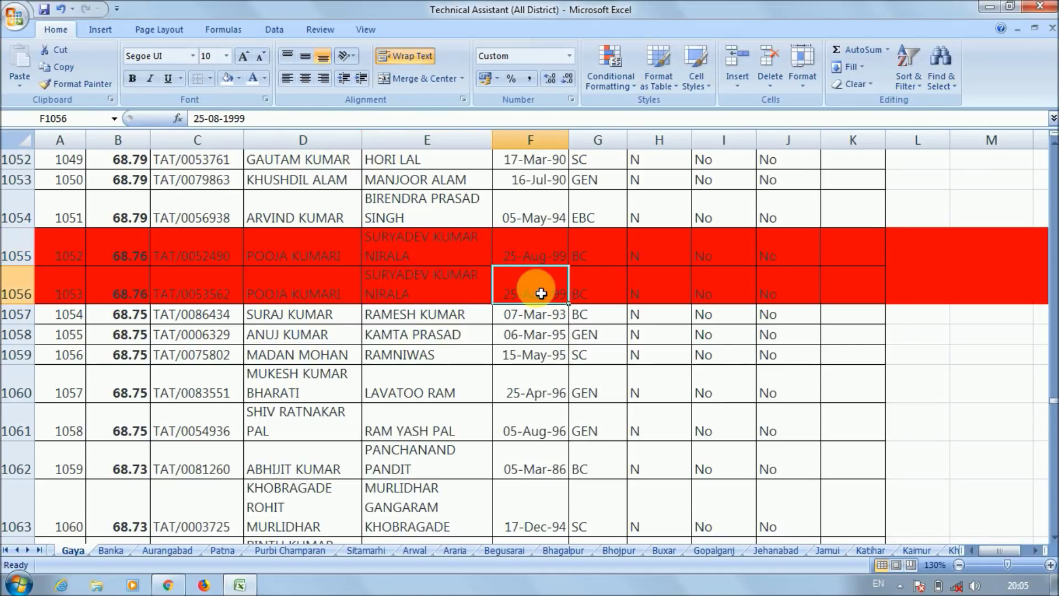
left_click(614, 257)
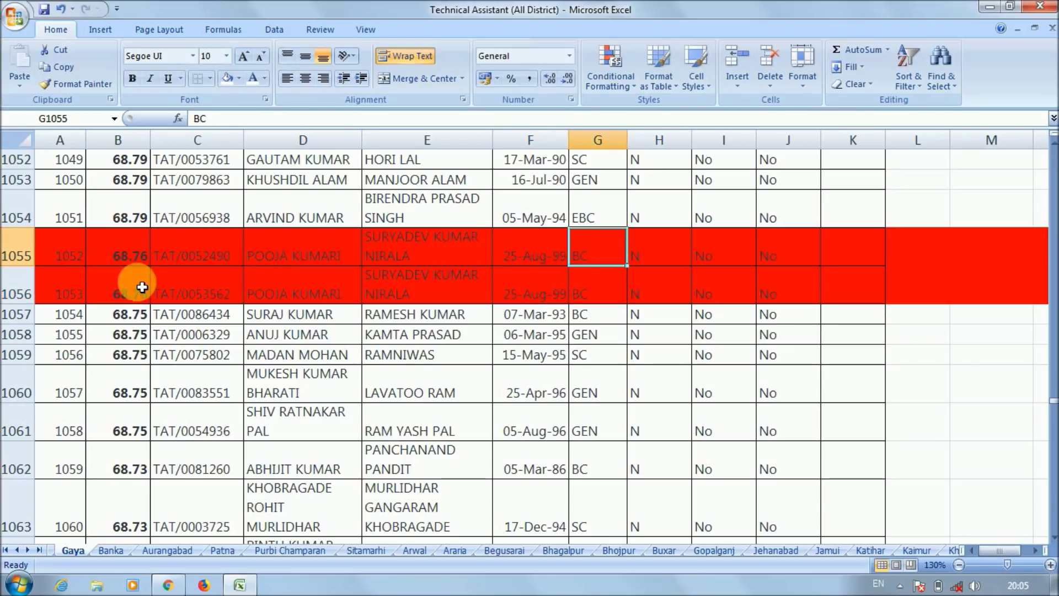
left_click(124, 256)
left_click(123, 284)
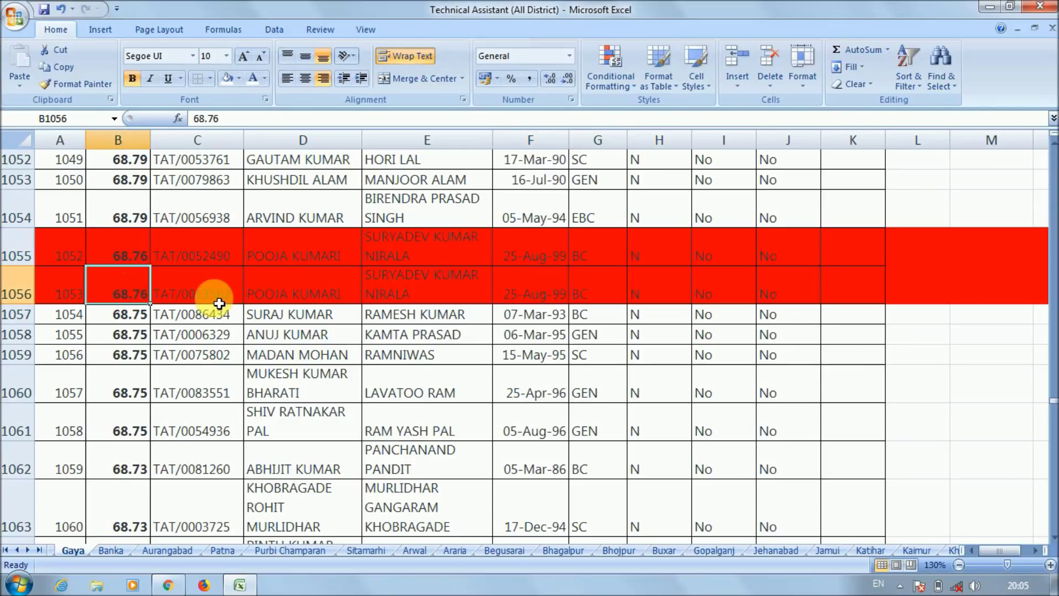
Look down the merit list in column C from row 1056 to row 1180 for further red-highlighted duplicate-looking entries.
left_click(218, 300)
key("Down")
key("Down")
key("Down")
key("Down")
key("Down")
key("Down")
key("Down")
key("Down")
key("Down")
key("Down")
key("Down")
key("Down")
key("Down")
key("Down")
key("Down")
key("Down")
key("Down")
key("Down")
key("Down")
key("Down")
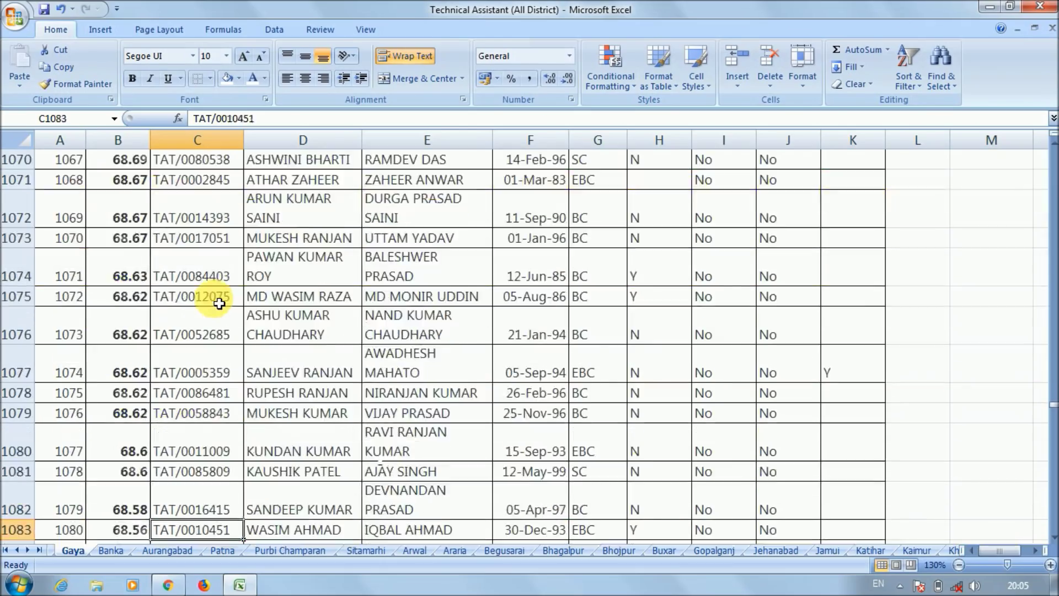
key("Down")
key("Down")
key("Down")
key("Down")
key("Down")
key("Down")
key("Down")
key("Down")
key("Down")
key("Down")
key("Down")
key("Down")
key("Down")
key("Down")
key("Down")
key("Down")
key("Down")
key("Down")
key("Down")
key("Down")
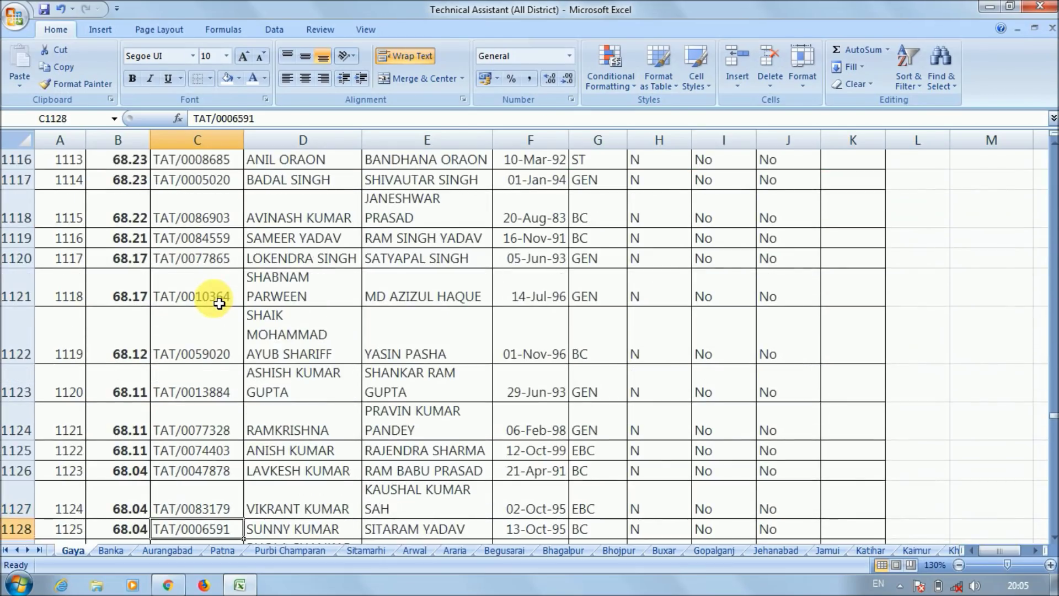
key("Down")
key("Down")
key("Down")
key("Down")
key("Down")
key("Down")
key("Down")
key("Down")
key("Down")
key("Down")
key("Down")
key("Down")
key("Down")
key("Down")
key("Down")
key("Down")
key("Down")
key("Down")
key("Down")
key("Down")
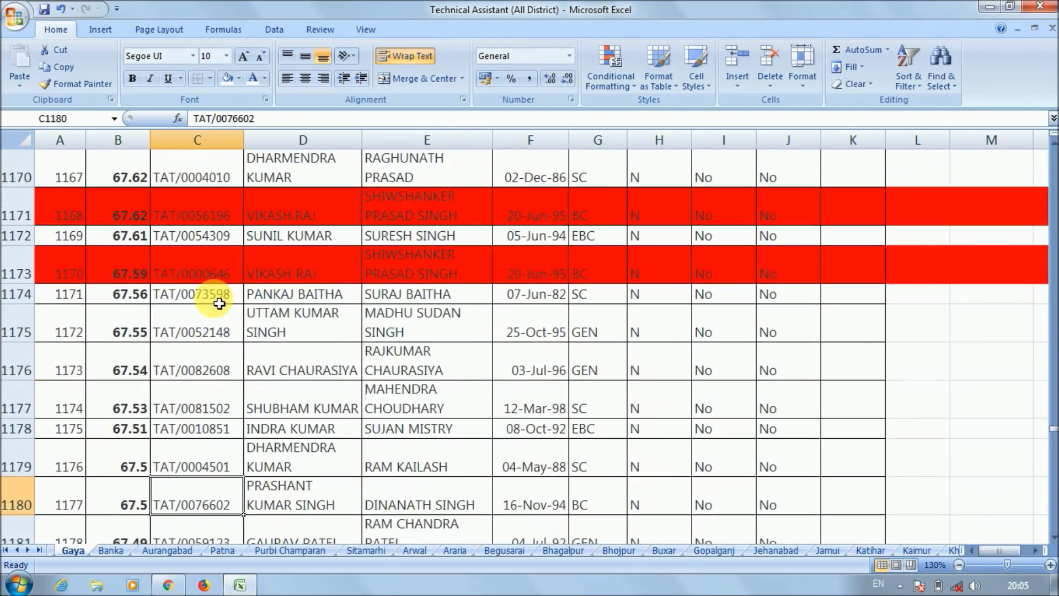
Compare the applicant names and column E names in the red-highlighted rows 1171 and 1173.
left_click(311, 223)
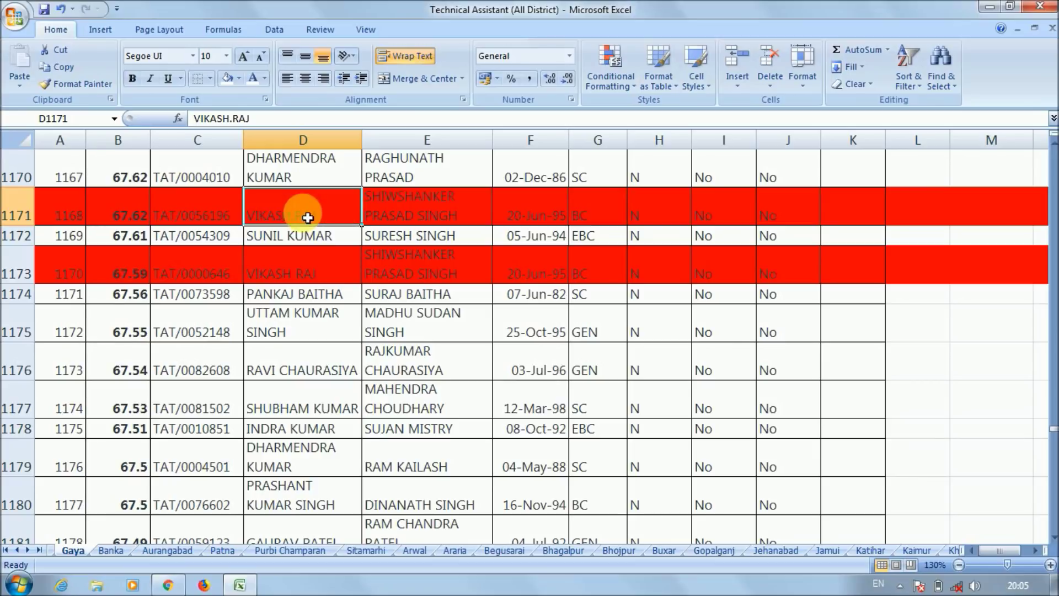
left_click(283, 267)
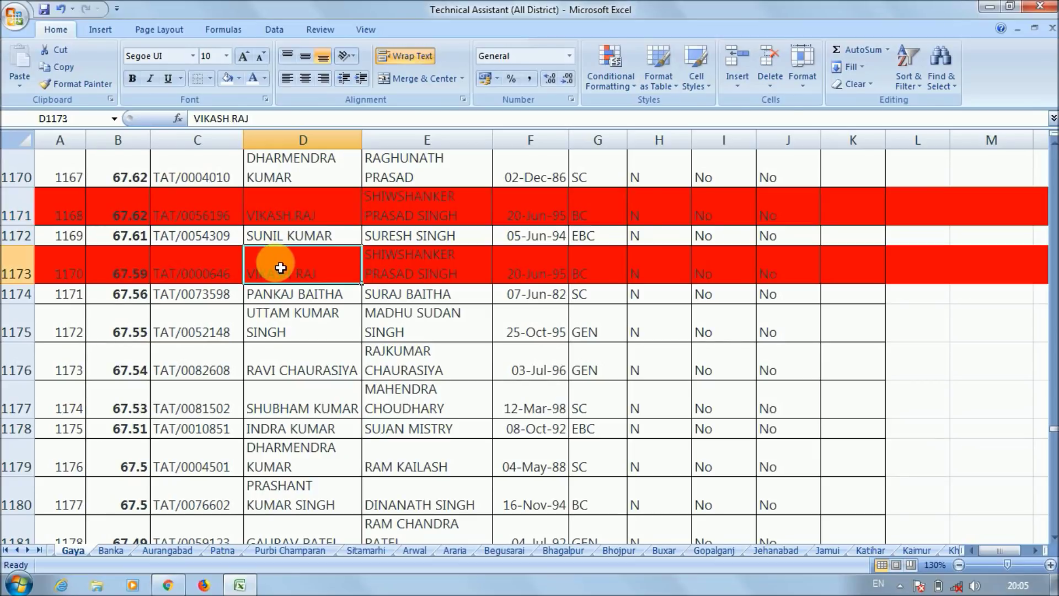
left_click(397, 206)
left_click(397, 255)
Check the date of birth in row 1173 against row 1171, and compare the column B marks of both rows.
left_click(529, 267)
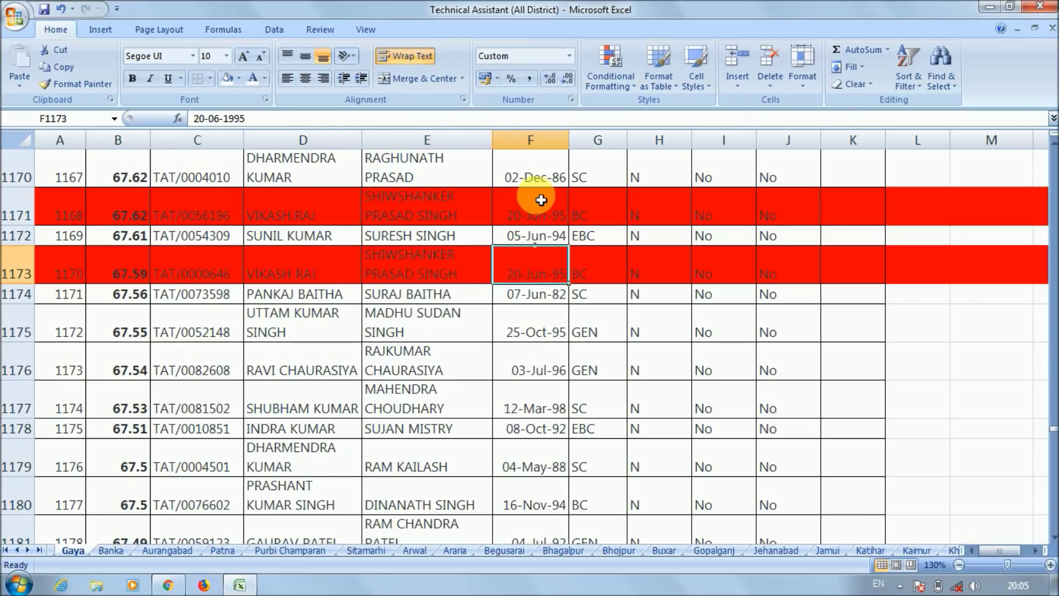
left_click(127, 221)
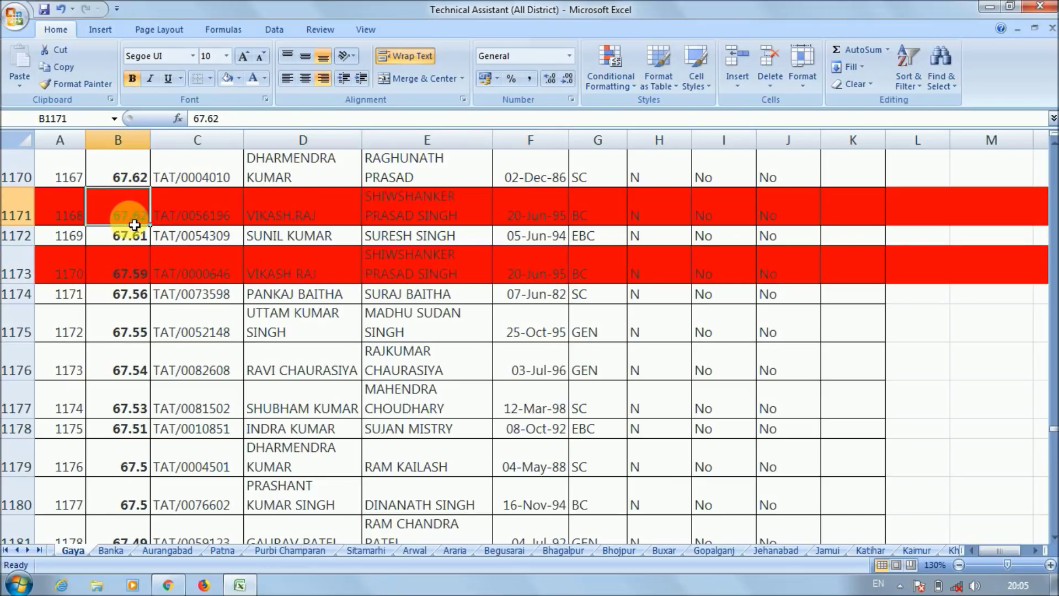
left_click(118, 276)
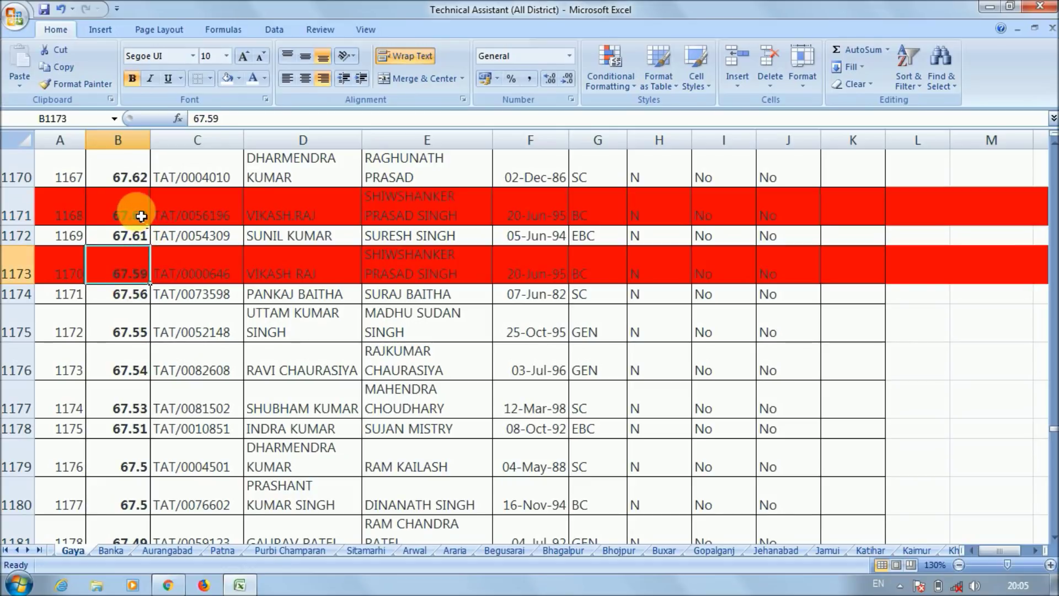
left_click(141, 216)
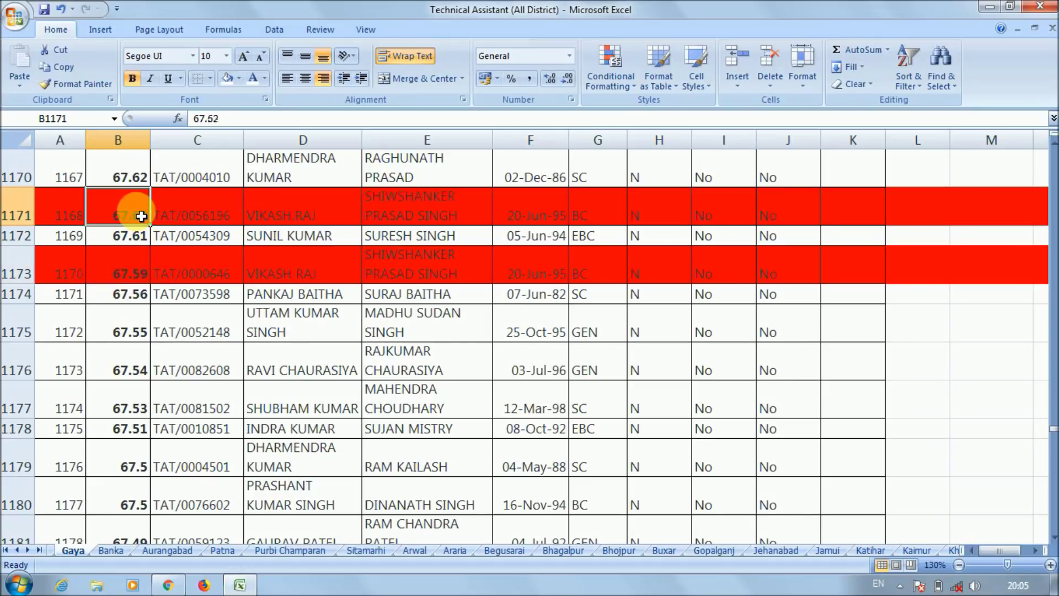
left_click(120, 283)
Look down the applicant names in column D from row 1175 to row 1426 for further red-highlighted duplicate-looking entries.
left_click(268, 314)
key("Down")
key("Down")
key("Down")
key("Down")
key("Down")
key("Down")
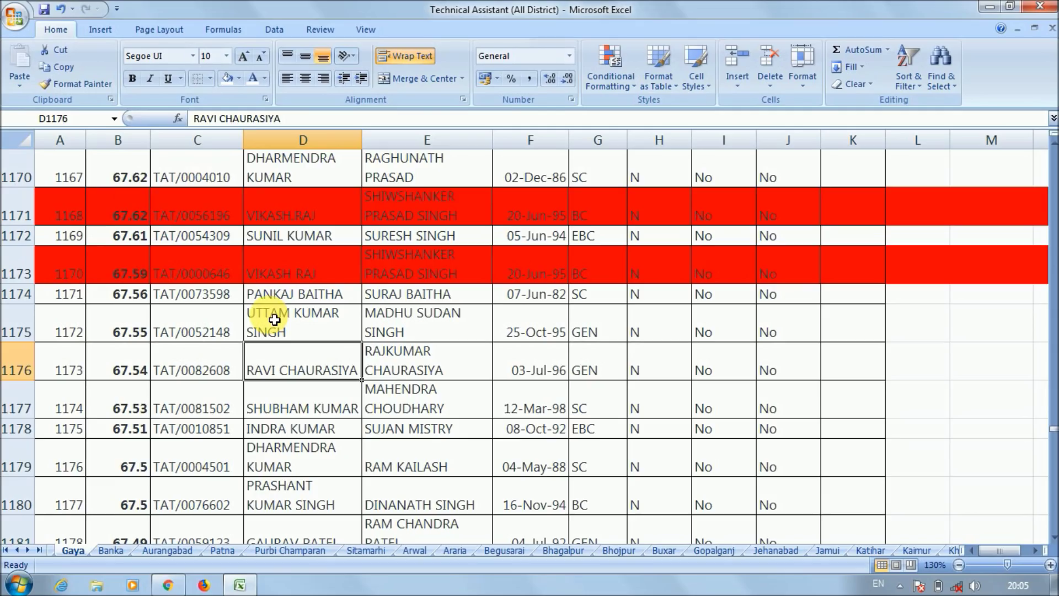
key("Down")
key("Down")
key("Down")
key("Down")
key("Down")
key("Down")
key("Down")
key("Down")
key("Down")
key("Down")
key("Down")
key("Down")
key("Down")
key("Down")
key("Down")
key("Down")
key("Down")
key("Down")
key("Down")
key("Down")
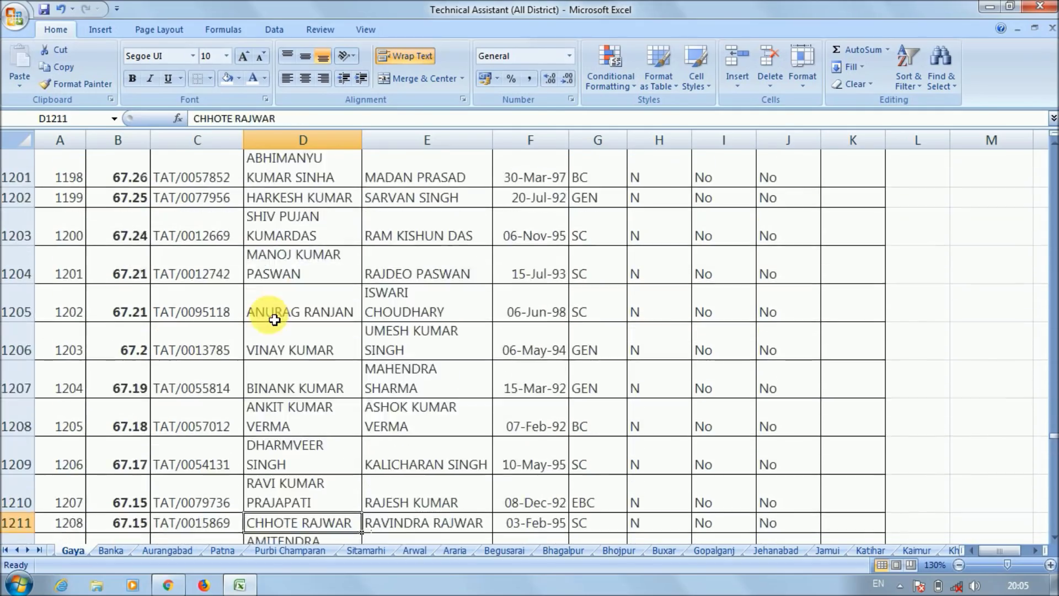
key("Down")
key("Down")
key("Down")
key("Down")
key("Down")
key("Down")
key("Down")
key("Down")
key("Down")
key("Down")
key("Down")
key("Down")
key("Down")
key("Down")
key("Down")
key("Down")
key("Down")
key("Down")
key("Down")
key("Down")
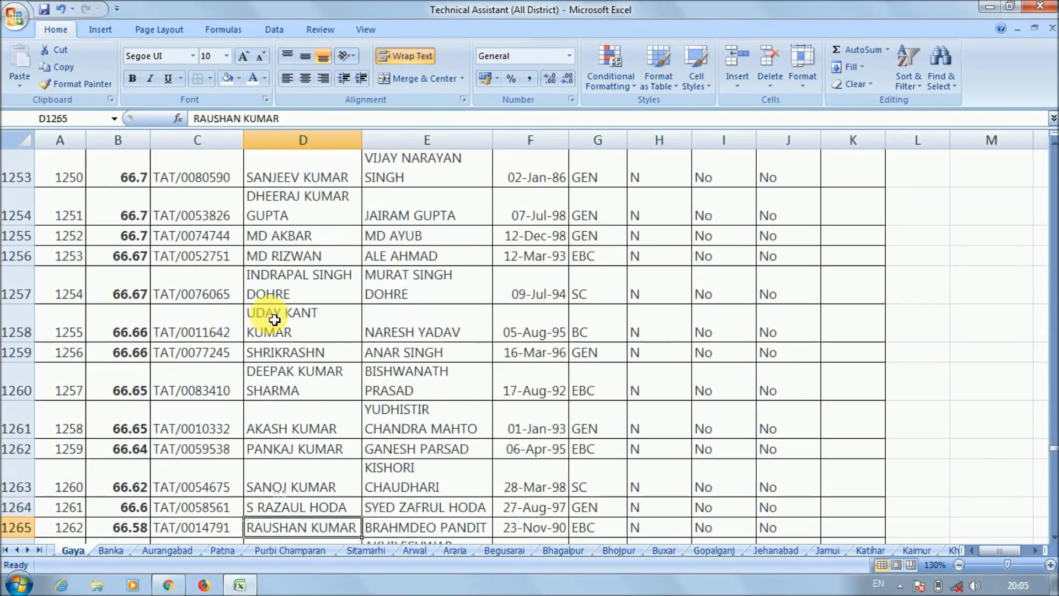
key("Down")
key("Down")
key("Down")
key("Down")
key("Down")
key("Down")
key("Down")
key("Down")
key("Down")
key("Down")
key("Down")
key("Down")
key("Down")
key("Down")
key("Down")
key("Down")
key("Down")
key("Down")
key("Down")
key("Down")
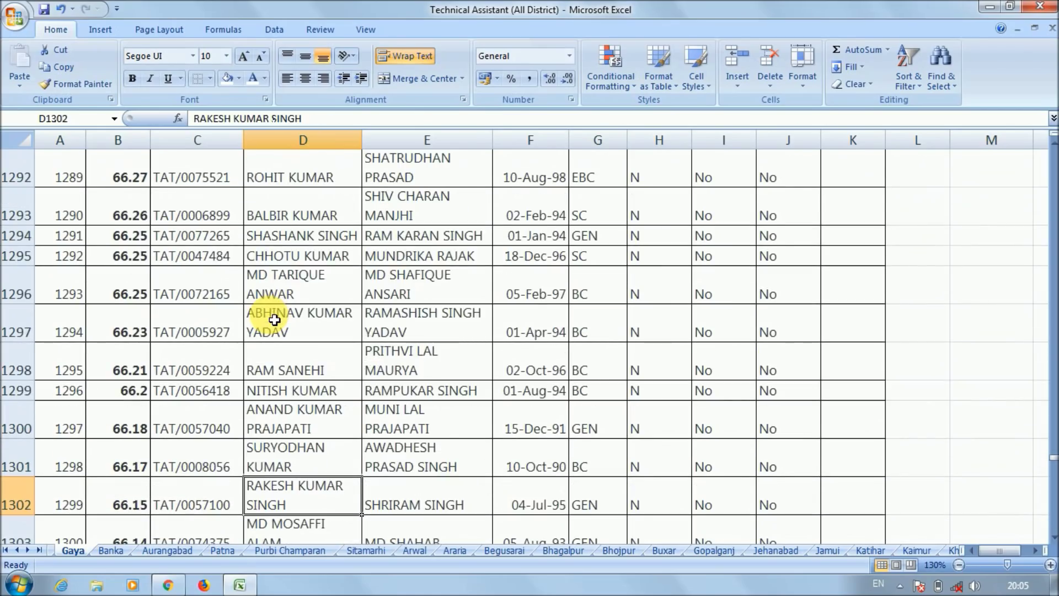
key("Down")
key("Down")
key("Down")
key("Down")
key("Down")
key("Down")
key("Down")
key("Down")
key("Down")
key("Down")
key("Down")
key("Down")
key("Down")
key("Down")
key("Down")
key("Down")
key("Down")
key("Down")
key("Down")
key("Down")
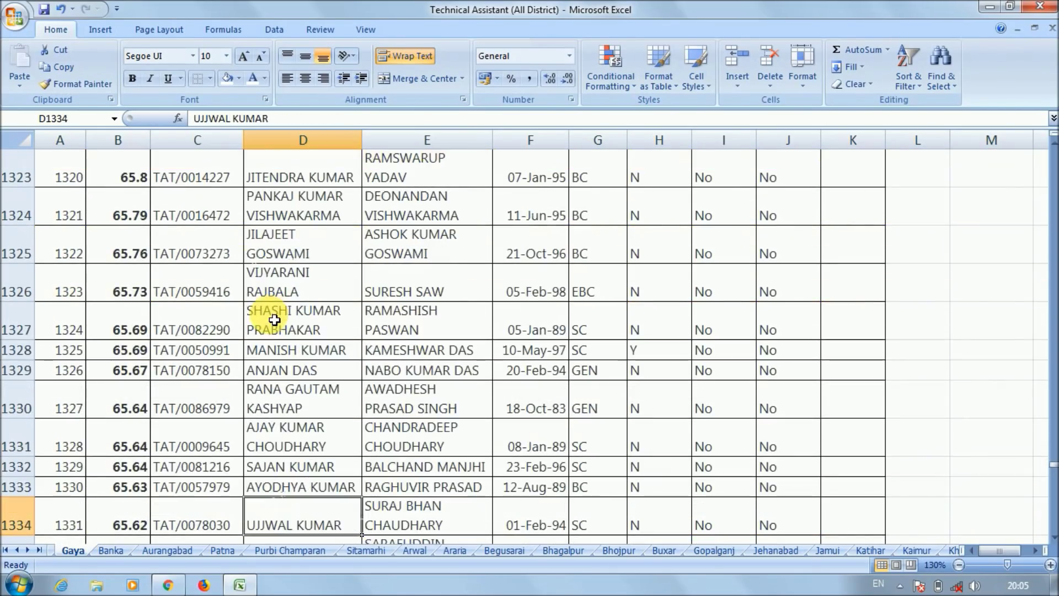
key("Down")
key("Down")
key("Down")
key("Down")
key("Down")
key("Down")
key("Down")
key("Down")
key("Down")
key("Down")
key("Down")
key("Down")
key("Down")
key("Down")
key("Down")
key("Down")
key("Down")
key("Down")
key("Down")
key("Down")
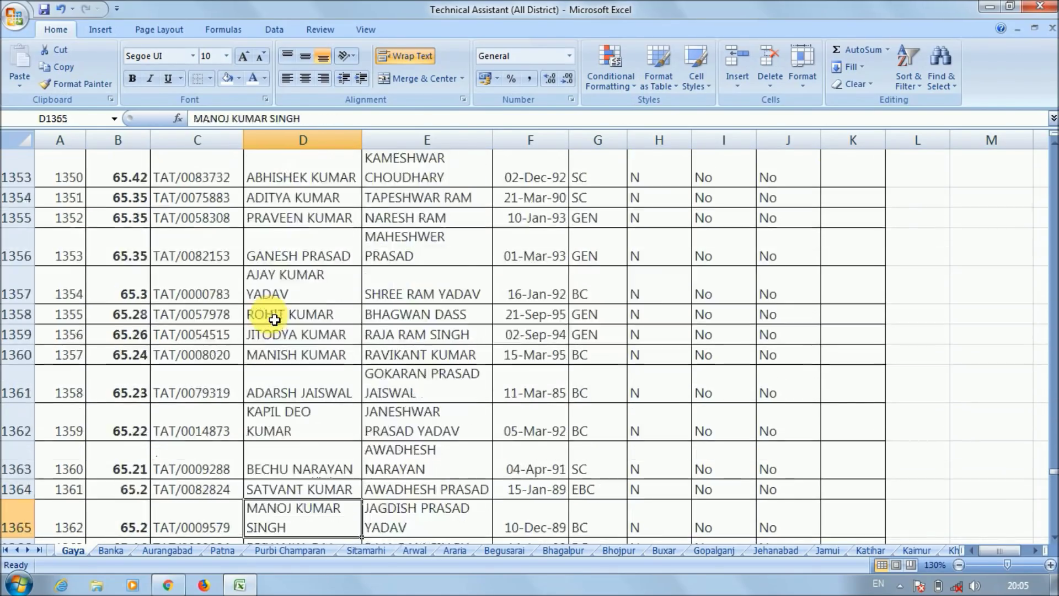
key("Down")
key("Down")
key("Down")
key("Down")
key("Down")
key("Down")
key("Down")
key("Down")
key("Down")
key("Down")
key("Down")
key("Down")
key("Down")
key("Down")
key("Down")
key("Down")
key("Down")
key("Down")
key("Down")
key("Down")
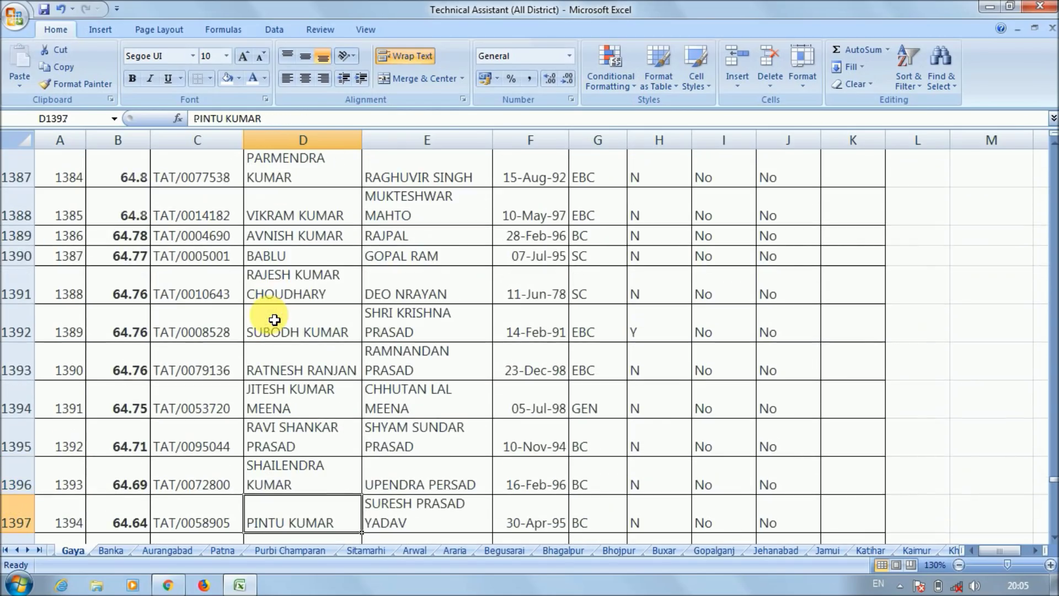
key("Down")
key("Down")
key("Down")
key("Down")
key("Down")
key("Down")
key("Down")
key("Down")
key("Down")
key("Down")
key("Down")
key("Down")
key("Down")
key("Down")
key("Down")
key("Down")
key("Down")
key("Down")
key("Down")
key("Down")
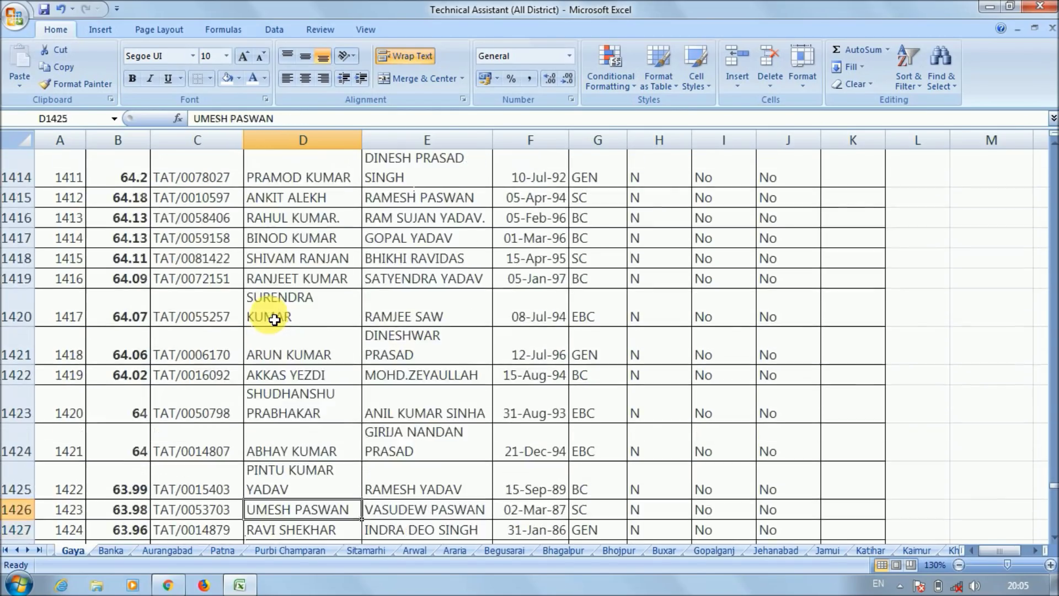
Look down the applicant names in column D from row 1426 to row 1501 for further red-highlighted entries and return to rows 1491 and 1492.
key("Down")
key("Down")
key("Down")
key("Down")
key("Down")
key("Down")
key("Down")
key("Down")
key("Down")
key("Down")
key("Down")
key("Down")
key("Down")
key("Down")
key("Down")
key("Down")
key("Down")
key("Down")
key("Down")
key("Down")
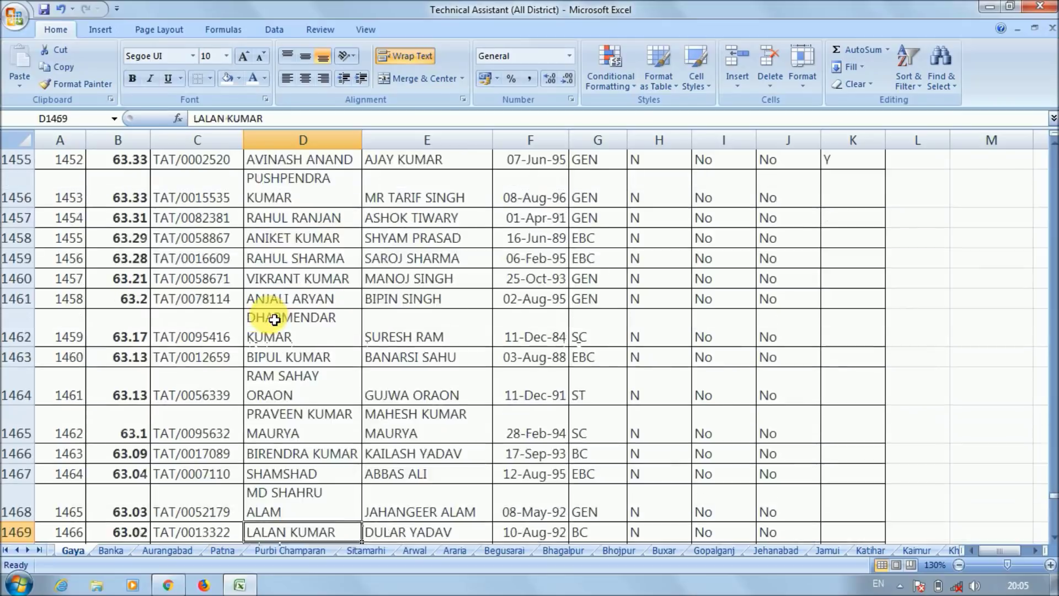
key("Down")
key("Down")
key("Down")
key("Down")
key("Down")
key("Down")
key("Down")
key("Down")
key("Down")
key("Down")
key("Down")
key("Down")
key("Down")
key("Down")
key("Down")
key("Down")
key("Down")
key("Down")
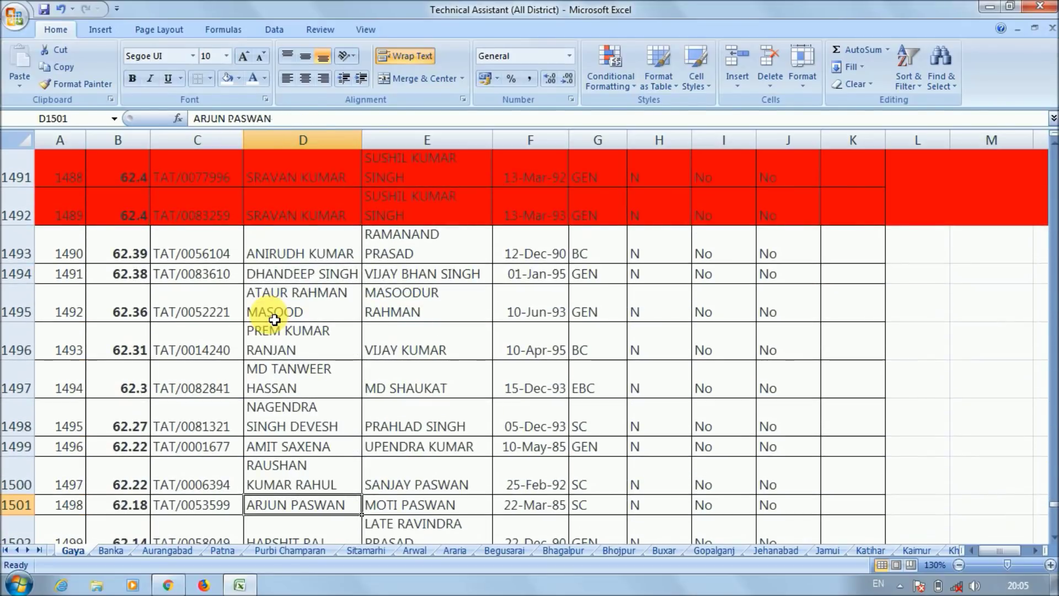
key("Up")
key("Up")
key("Up")
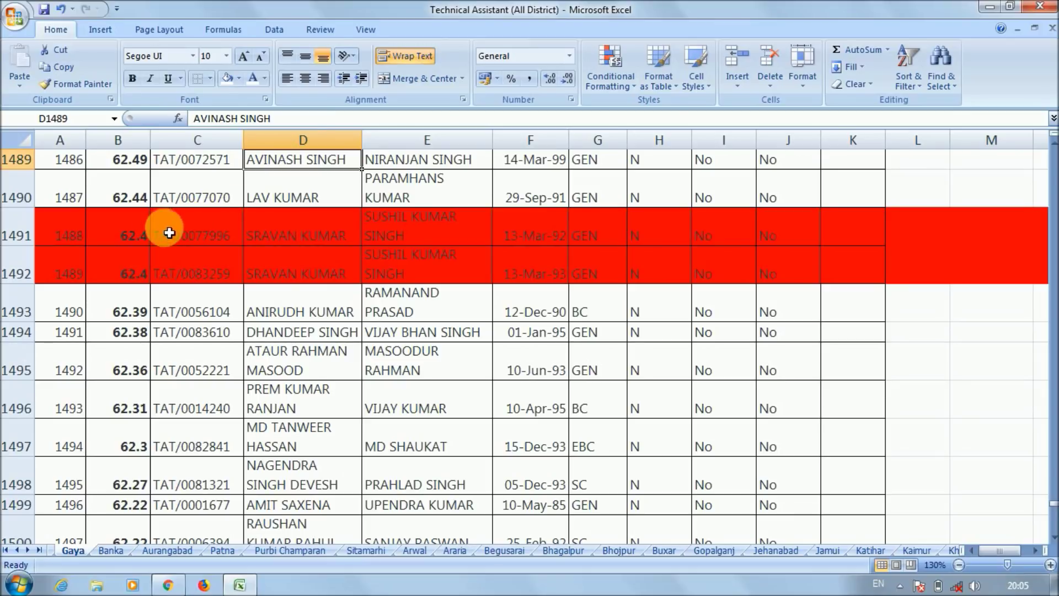
Compare the marks, applicant names, column E names and birth dates in the red-highlighted rows 1491 and 1492.
left_click(143, 263)
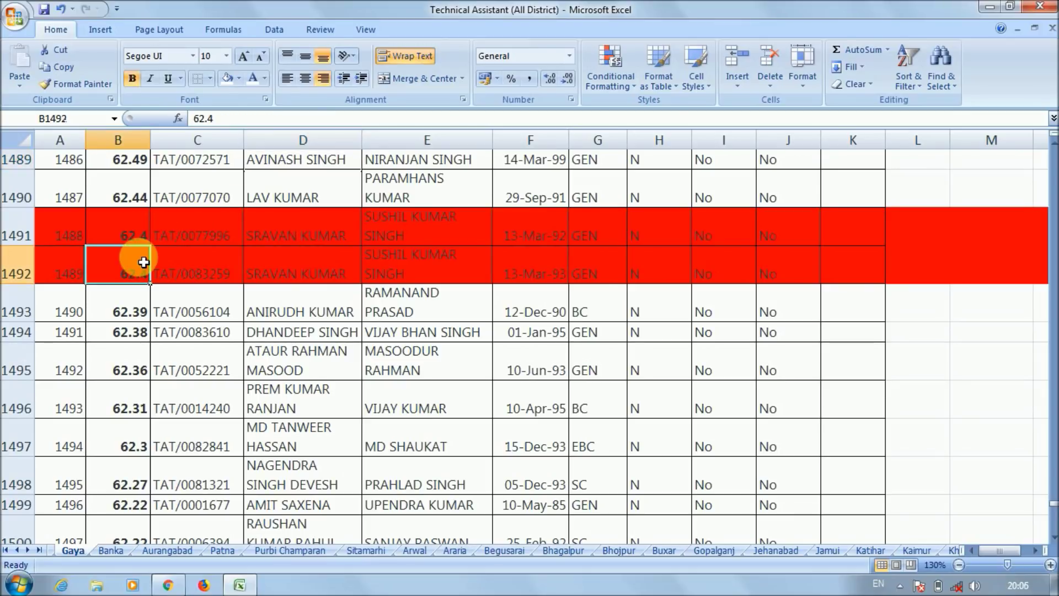
left_click(331, 236)
left_click(436, 236)
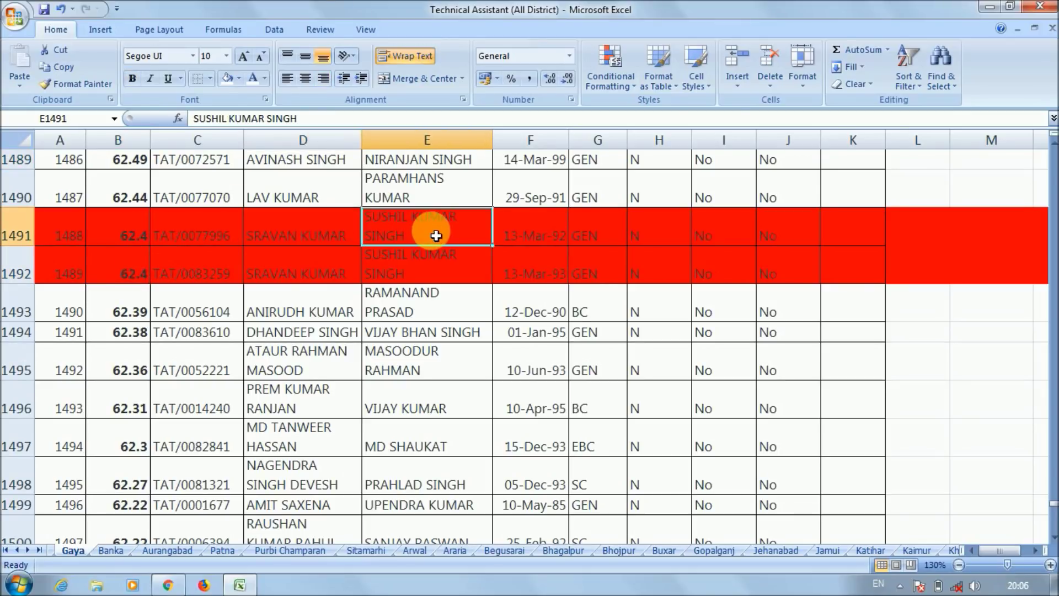
left_click(535, 236)
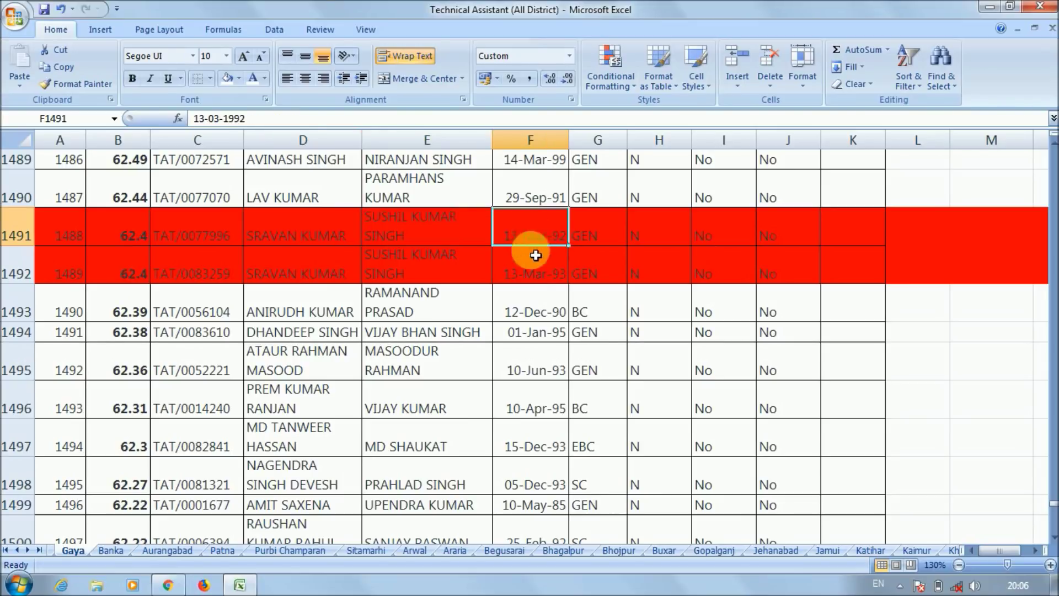
left_click(538, 277)
left_click(463, 285)
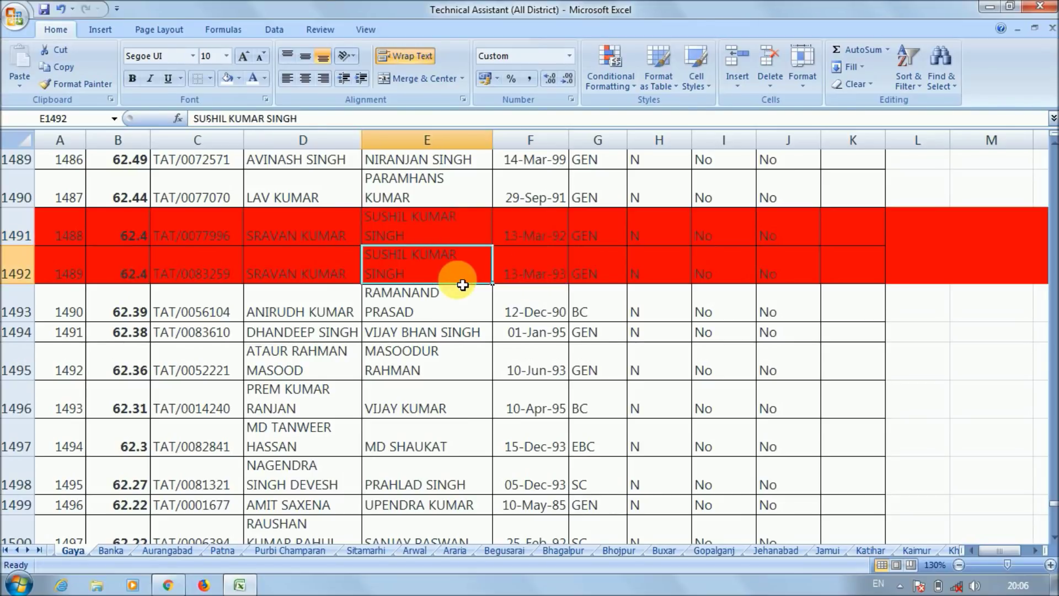
Look down column E from row 1492 past the end of the Gaya list for further red-highlighted entries.
key("Down")
key("Down")
key("Down")
key("Down")
key("Down")
key("Down")
key("Down")
key("Down")
key("Down")
key("Down")
key("Down")
key("Down")
key("Down")
key("Down")
key("Down")
key("Down")
key("Down")
key("Down")
key("Down")
key("Down")
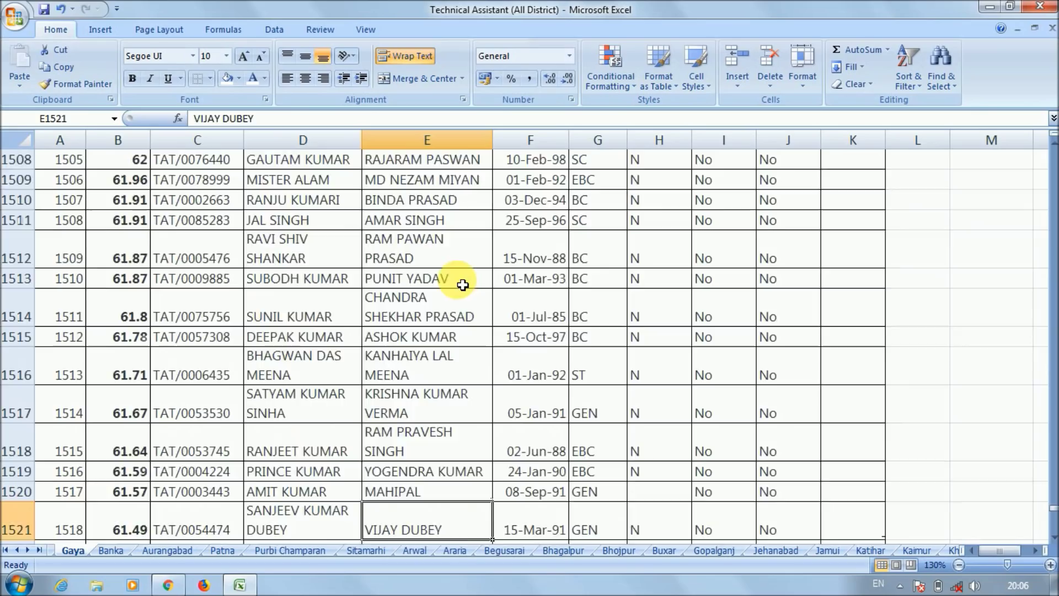
key("Down")
key("Down")
key("Down")
key("Down")
key("Down")
key("Down")
key("Down")
key("Down")
key("Down")
key("Down")
key("Down")
key("Down")
key("Down")
key("Down")
key("Down")
key("Down")
key("Down")
key("Down")
key("Down")
key("Down")
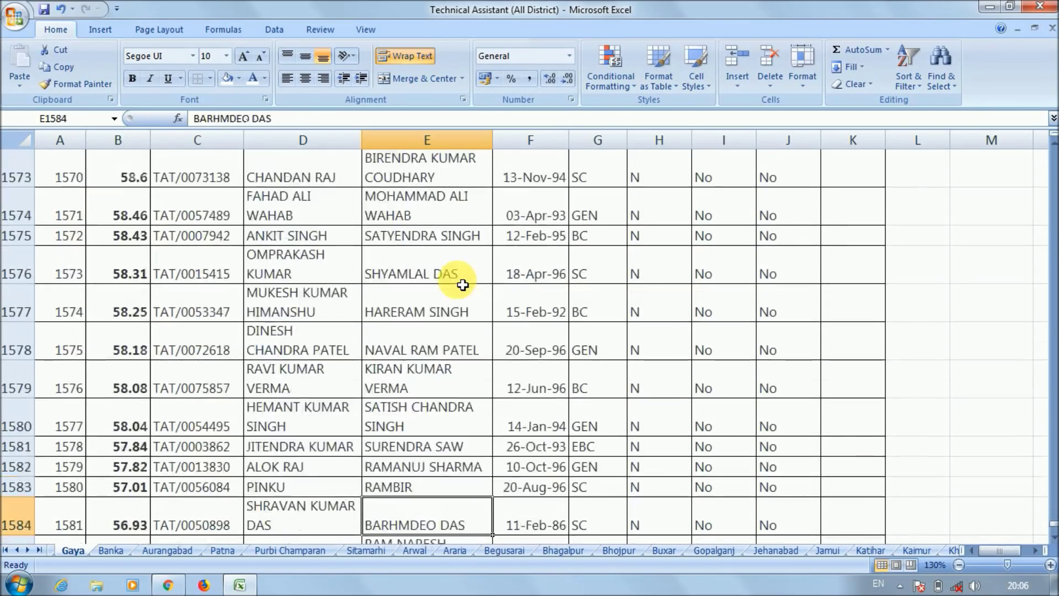
key("Down")
key("Down")
key("Down")
key("Down")
key("Down")
key("Down")
key("Down")
key("Down")
key("Down")
key("Down")
key("Down")
key("Down")
key("Down")
key("Down")
Look back up column E from below the last Gaya entry to row 1554.
key("Up")
key("Up")
key("Up")
key("Up")
key("Up")
key("Up")
key("Up")
key("Up")
key("Up")
key("Up")
key("Up")
key("Up")
key("Up")
key("Up")
key("Up")
key("Up")
key("Up")
key("Up")
key("Up")
key("Up")
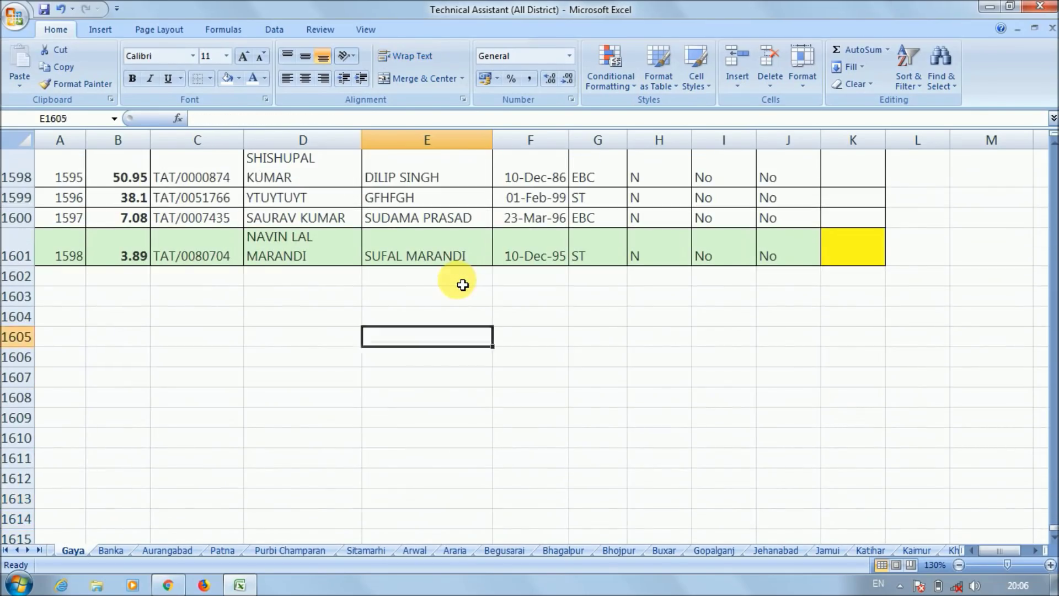
key("Up")
key("Up")
key("Up")
key("Up")
key("Up")
key("Up")
key("Up")
key("Up")
key("Up")
key("Up")
key("Up")
key("Up")
key("Up")
key("Up")
key("Up")
key("Up")
key("Up")
key("Up")
key("Up")
key("Up")
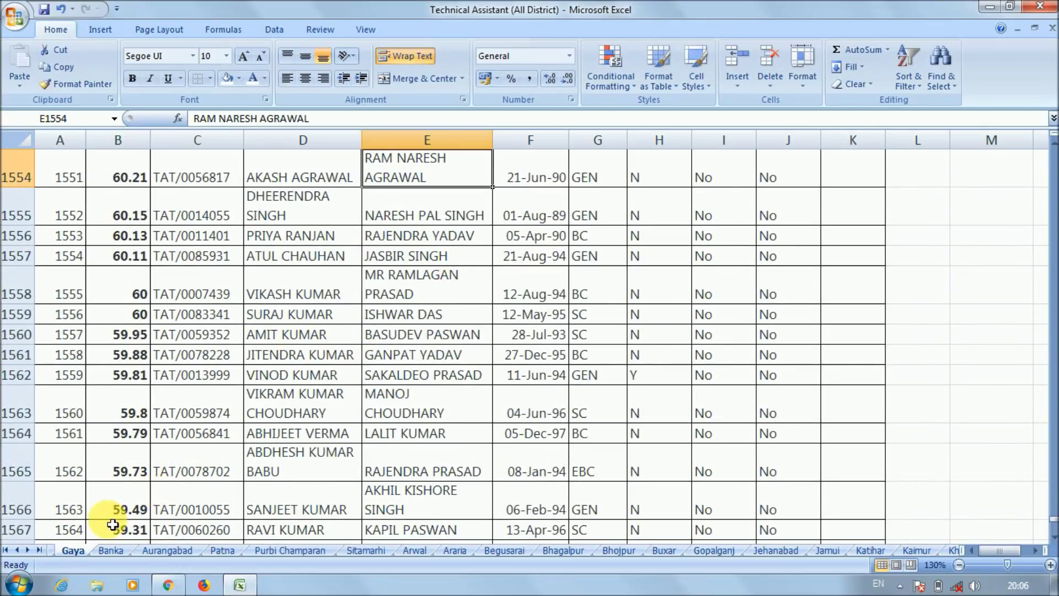
Open the Banka sheet and examine the applicant and father's names in rows 4 and 5, plus the total points in row 4.
left_click(105, 550)
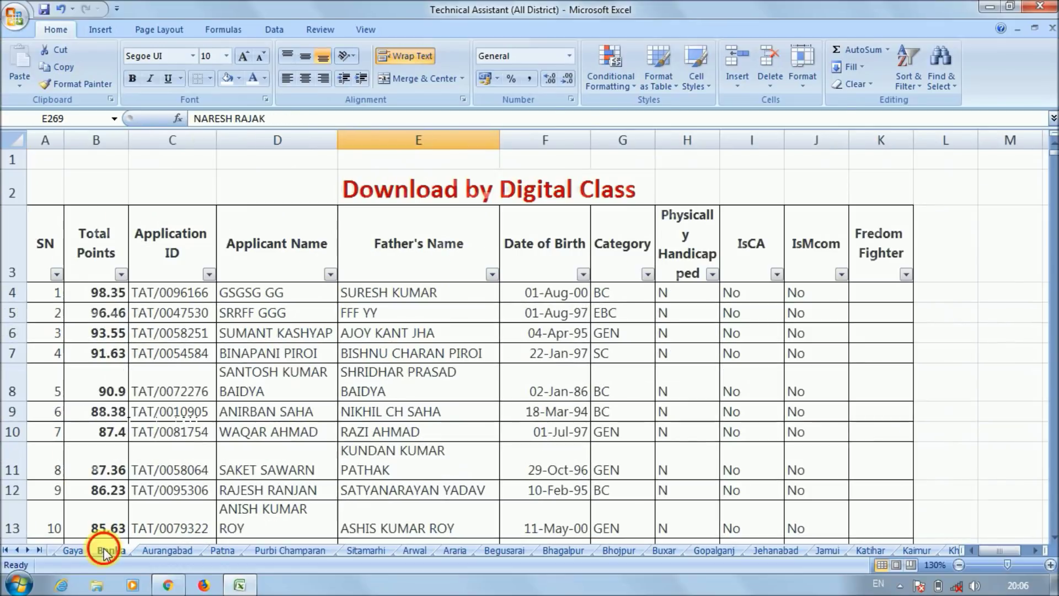
left_click(293, 294)
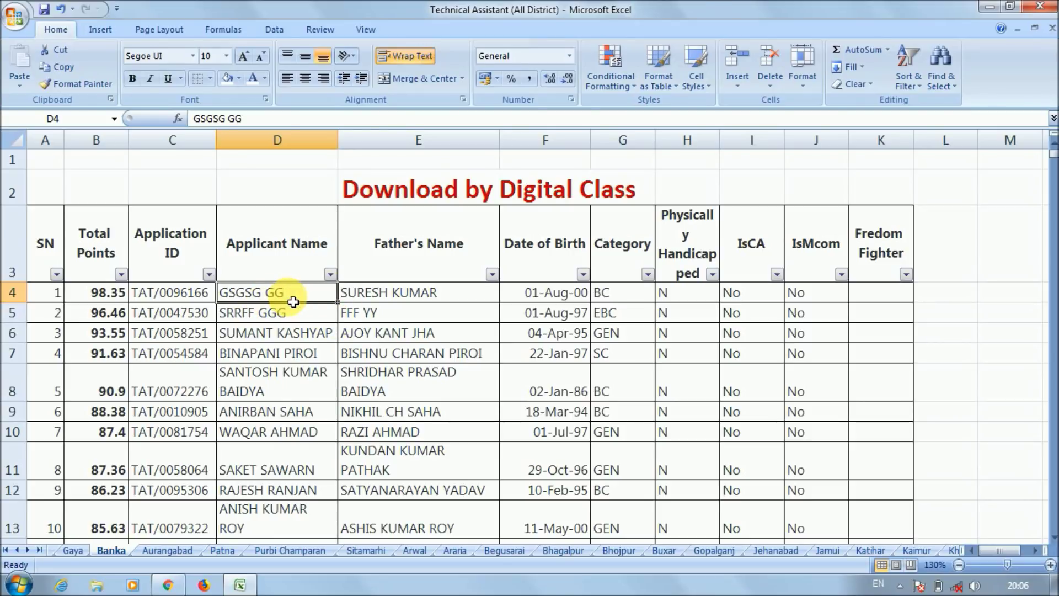
left_click(98, 300)
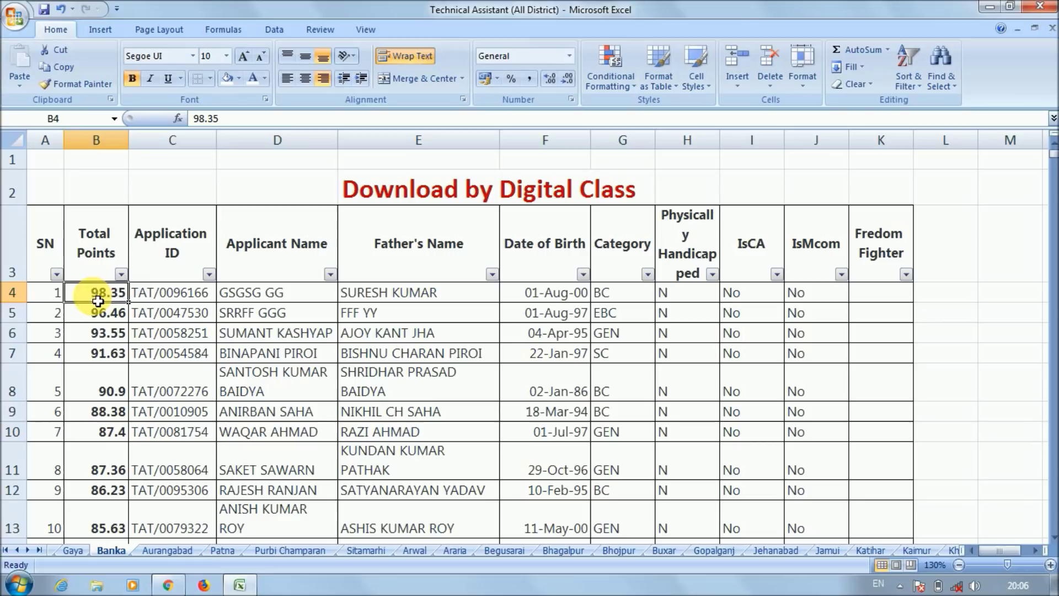
left_click(253, 297)
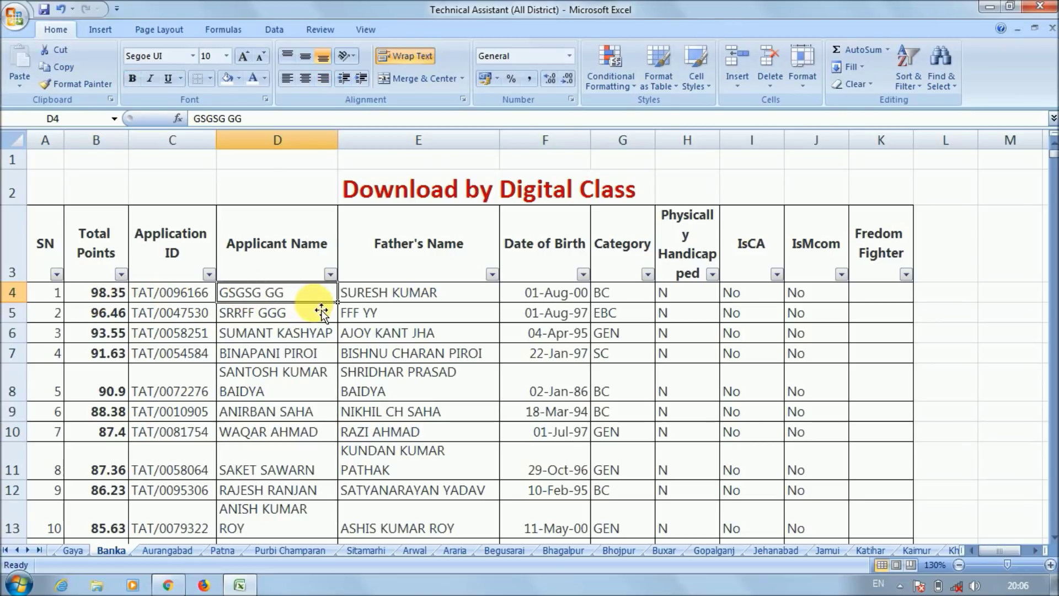
left_click(387, 301)
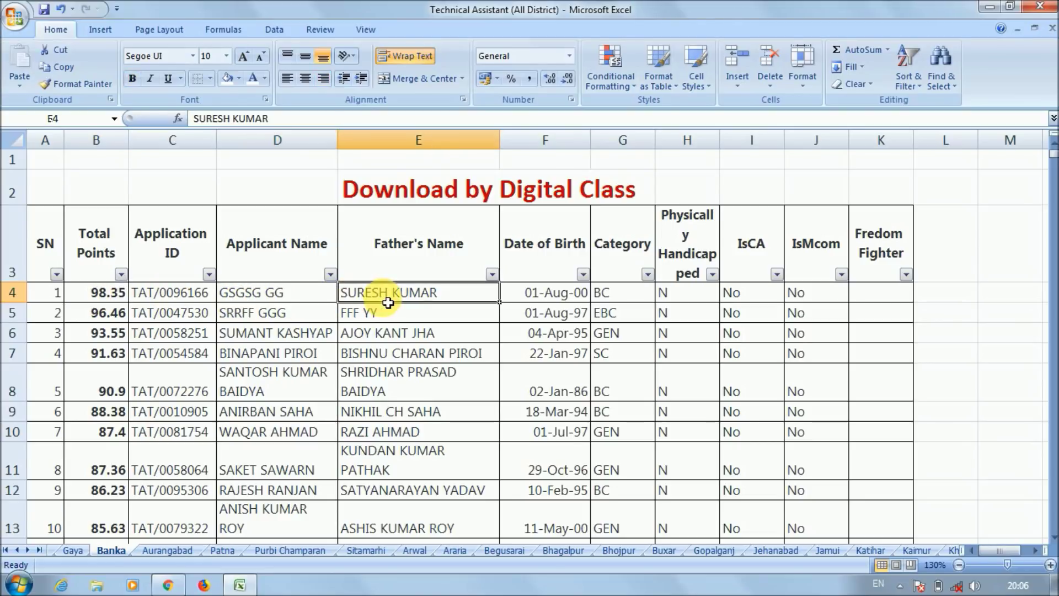
left_click(251, 320)
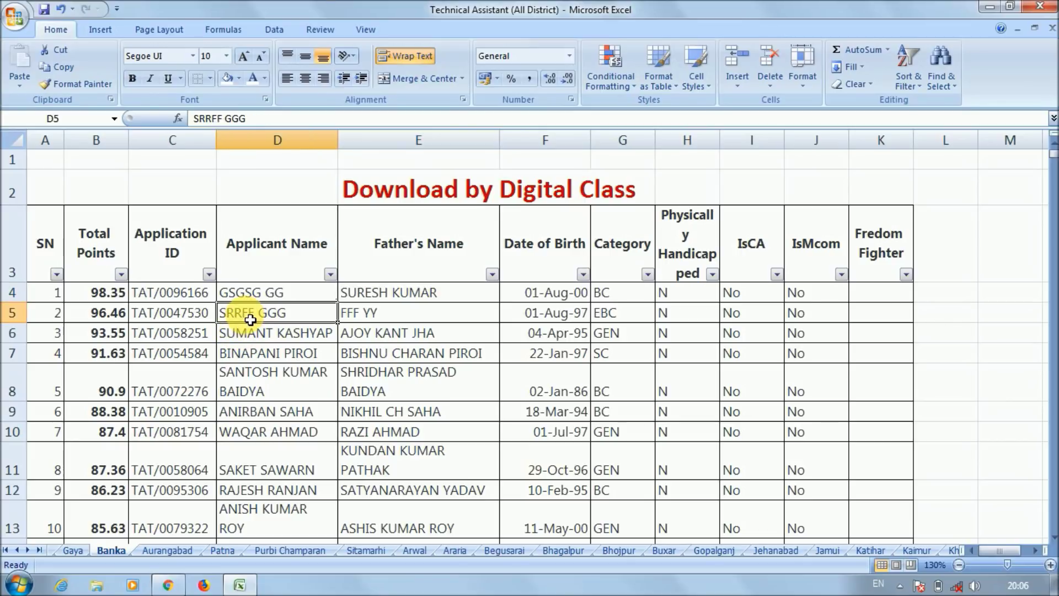
left_click(367, 315)
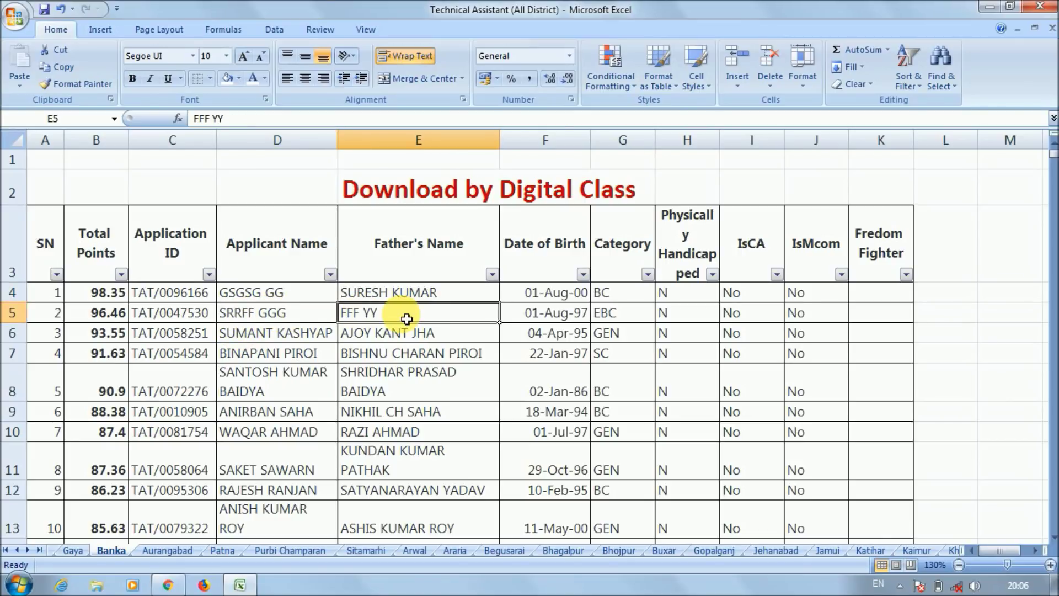
Look down the Applicant Name column of the Banka sheet to row 275 for red-highlighted entries.
left_click(318, 342)
key("Down")
key("Down")
key("Down")
key("Down")
key("Down")
key("Down")
key("Down")
key("Down")
key("Down")
key("Down")
key("Down")
key("Down")
key("Down")
key("Down")
key("Down")
key("Down")
key("Down")
key("Down")
key("Down")
key("Down")
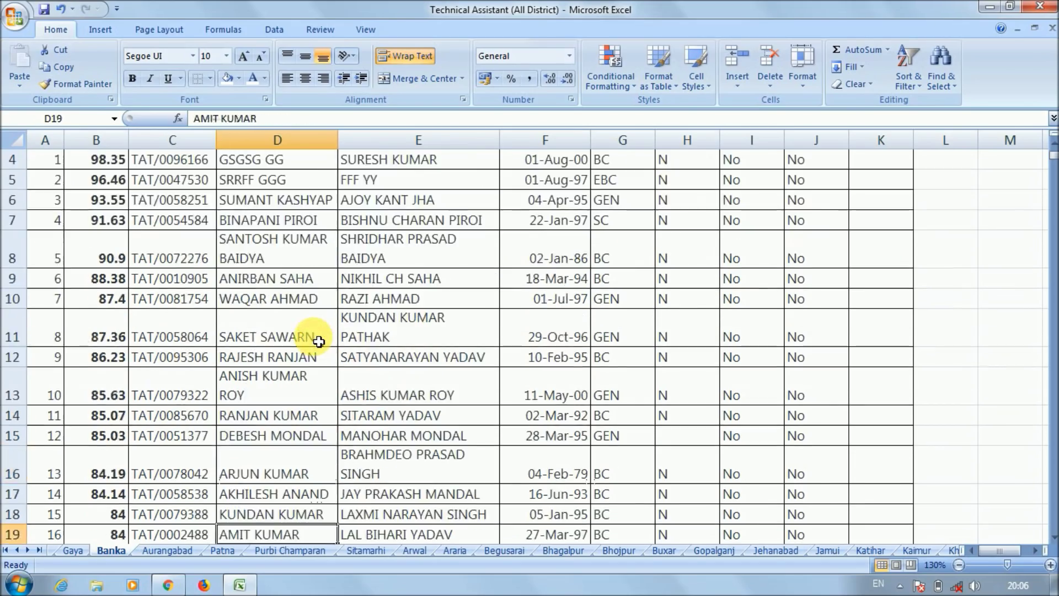
key("Down")
key("Down")
key("Down")
key("Down")
key("Down")
key("Down")
key("Down")
key("Down")
key("Down")
key("Down")
key("Down")
key("Down")
key("Down")
key("Down")
key("Down")
key("Down")
key("Down")
key("Down")
key("Down")
key("Down")
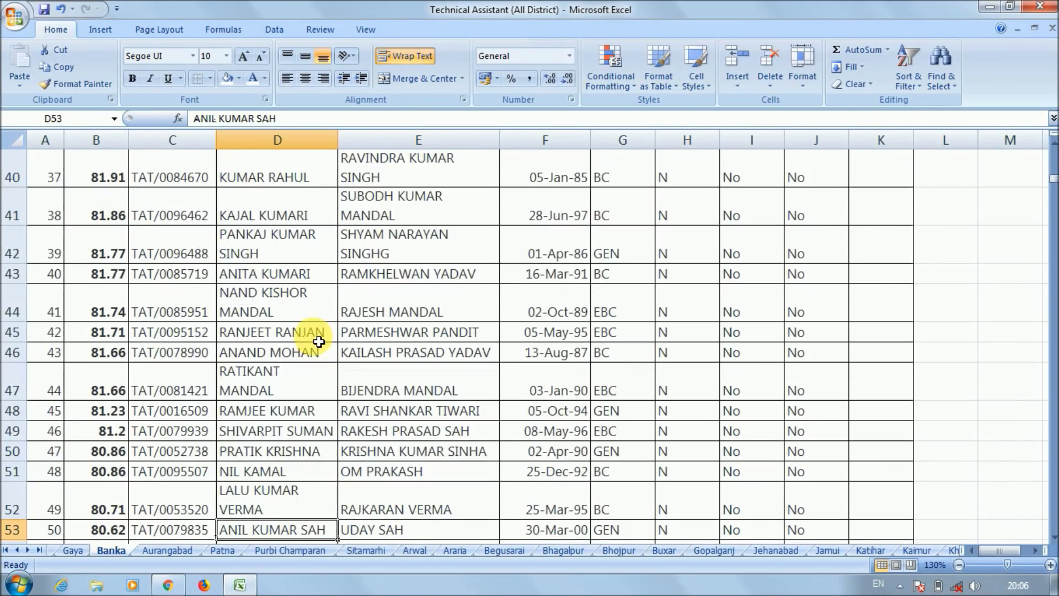
key("Down")
key("Down")
key("Down")
key("Down")
key("Down")
key("Down")
key("Down")
key("Down")
key("Down")
key("Down")
key("Down")
key("Down")
key("Down")
key("Down")
key("Down")
key("Down")
key("Down")
key("Down")
key("Down")
key("Down")
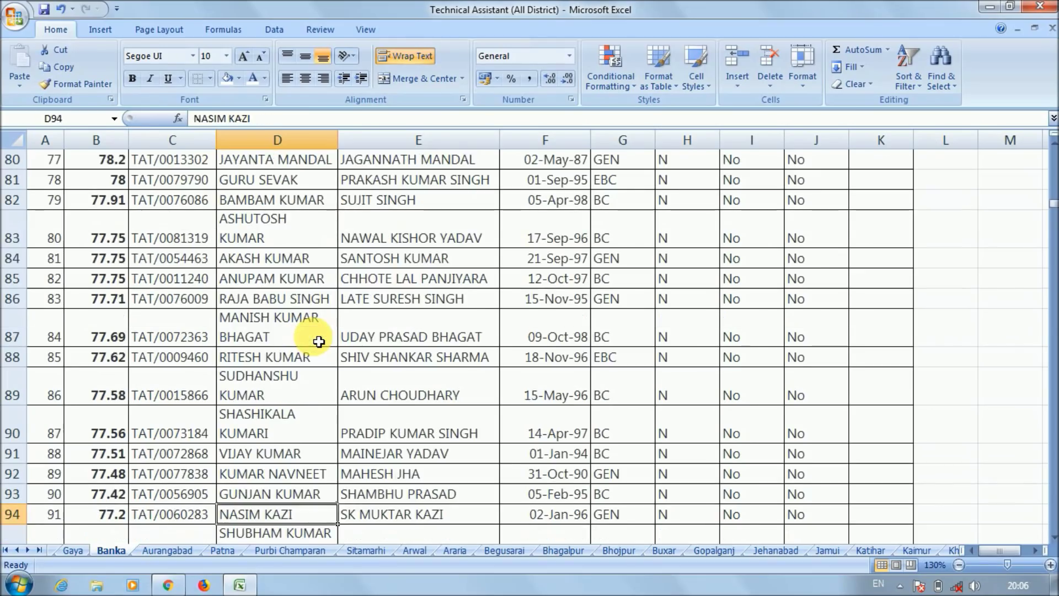
key("Down")
key("Down")
key("Down")
key("Down")
key("Down")
key("Down")
key("Down")
key("Down")
key("Down")
key("Down")
key("Down")
key("Down")
key("Down")
key("Down")
key("Down")
key("Down")
key("Down")
key("Down")
key("Down")
key("Down")
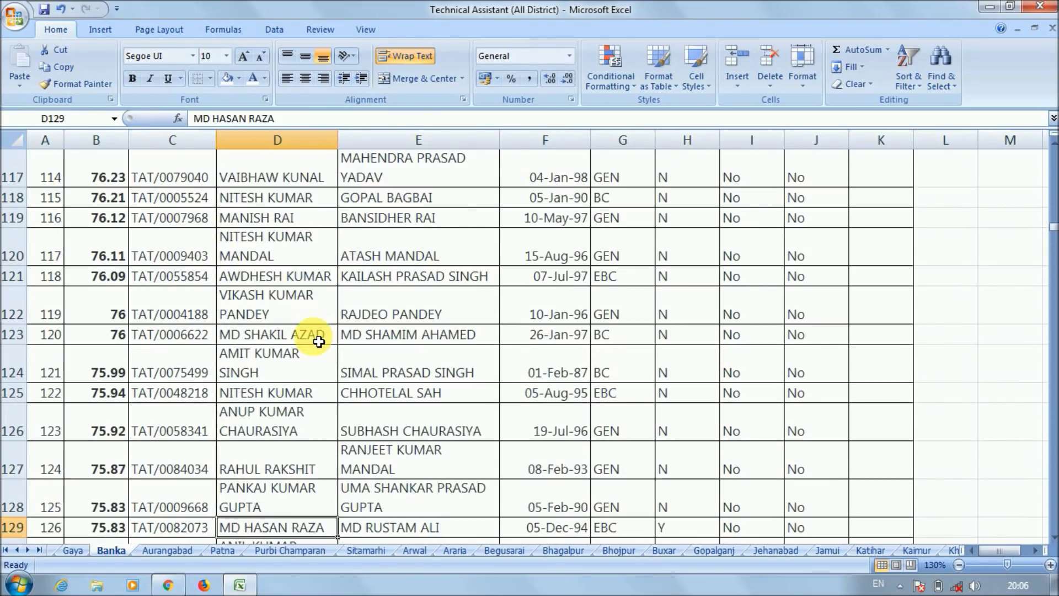
key("Down")
key("Down")
key("Down")
key("Down")
key("Down")
key("Down")
key("Down")
key("Down")
key("Down")
key("Down")
key("Down")
key("Down")
key("Down")
key("Down")
key("Down")
key("Down")
key("Down")
key("Down")
key("Down")
key("Down")
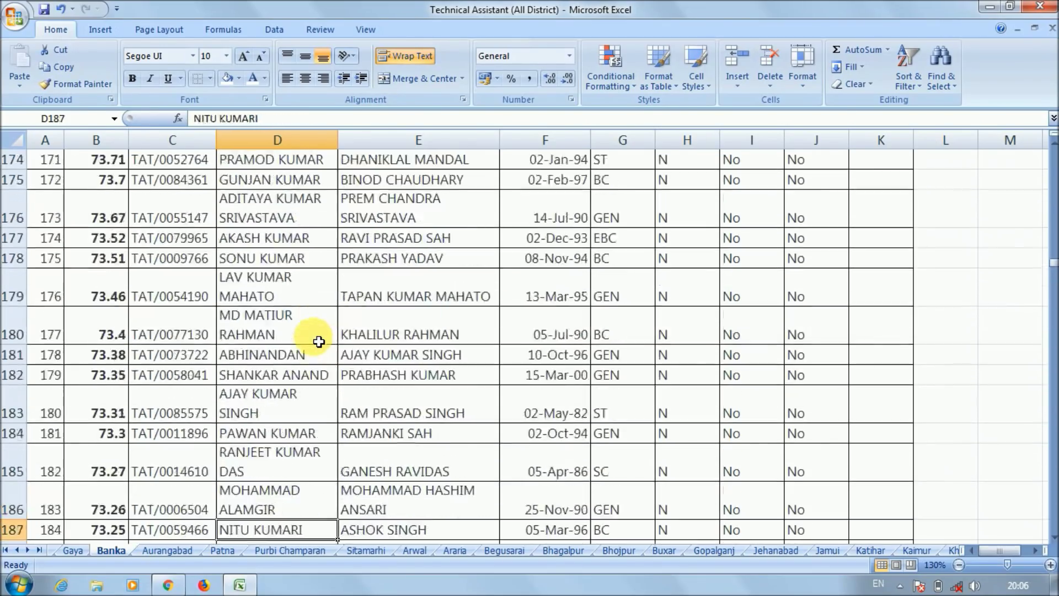
key("Down")
key("Down")
key("Down")
key("Down")
key("Down")
key("Down")
key("Down")
key("Down")
key("Down")
key("Down")
key("Down")
key("Down")
key("Down")
key("Down")
key("Down")
key("Down")
key("Down")
key("Down")
key("Down")
key("Down")
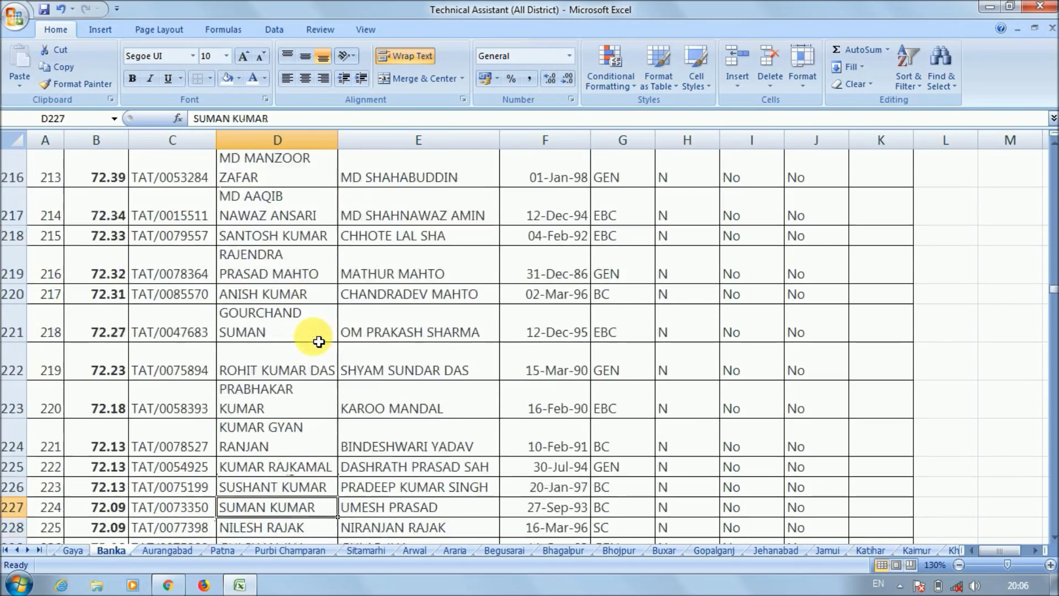
key("Down")
key("Down")
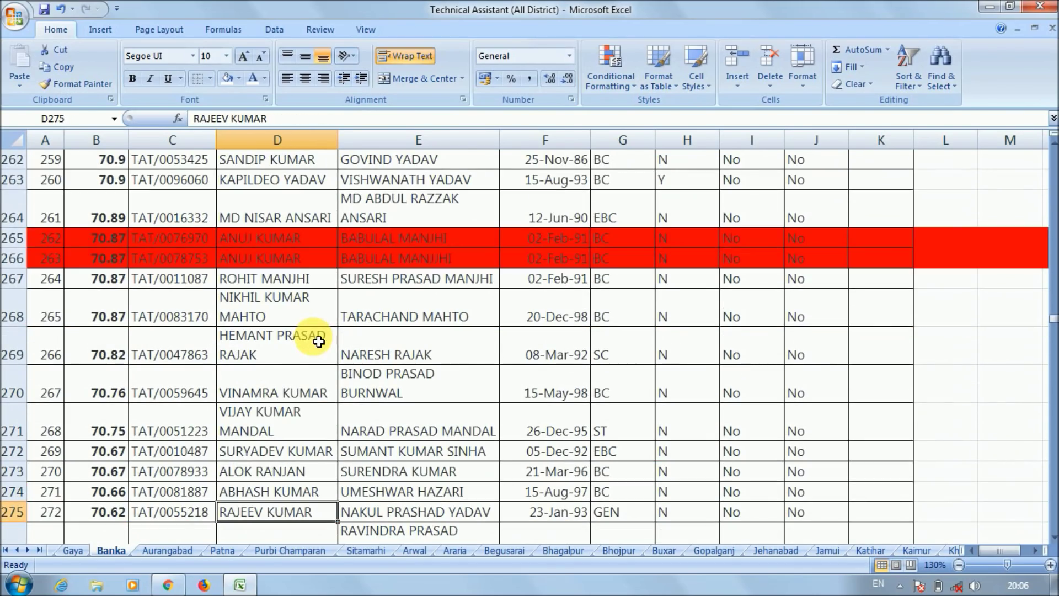
Compare the applicant names, father's names, birth date and total points in the red-highlighted rows 265 and 266.
left_click(288, 269)
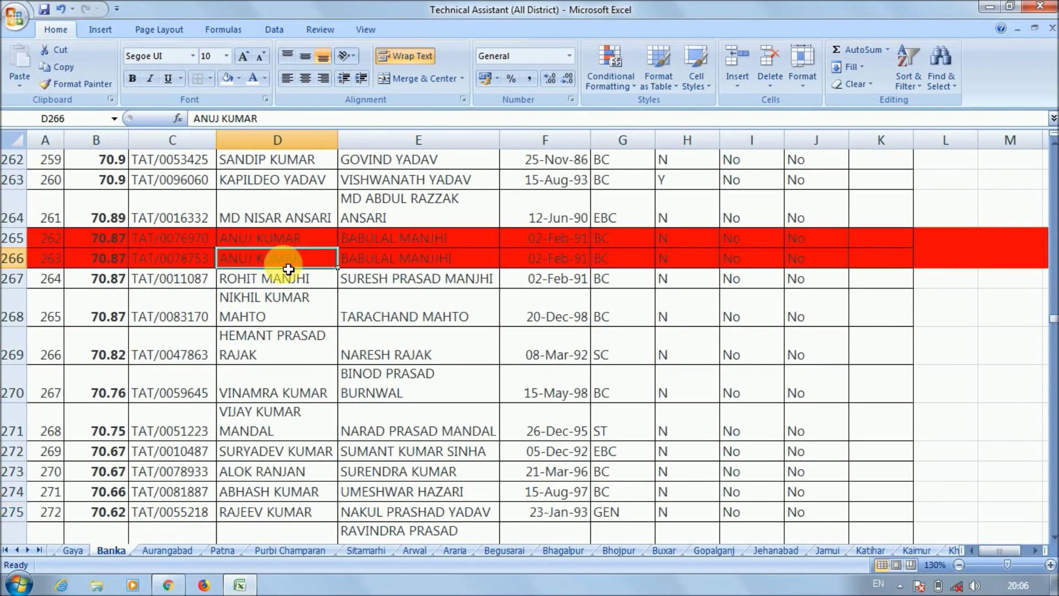
left_click(256, 237)
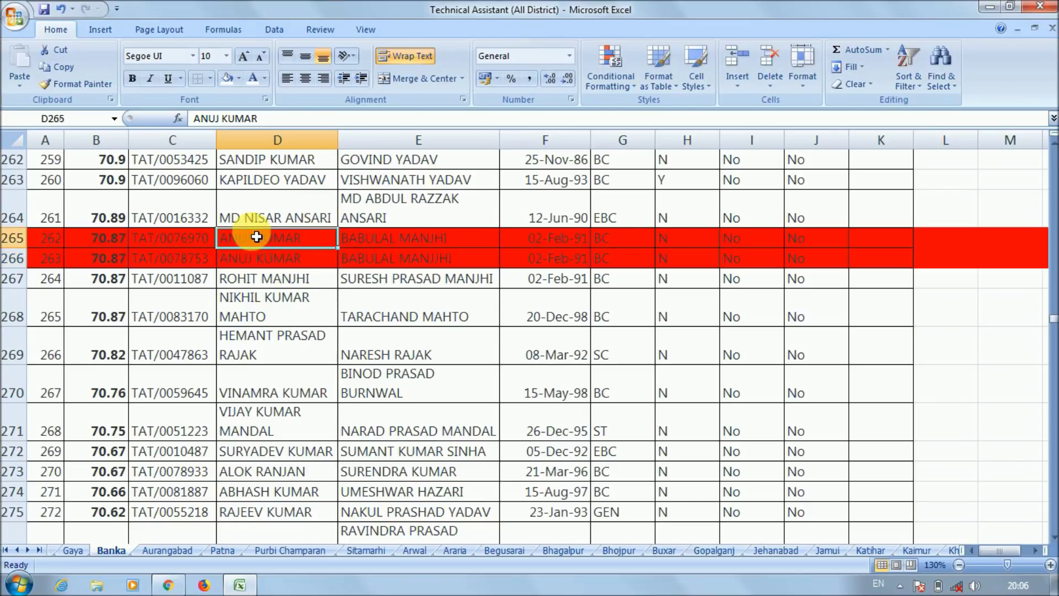
left_click(374, 238)
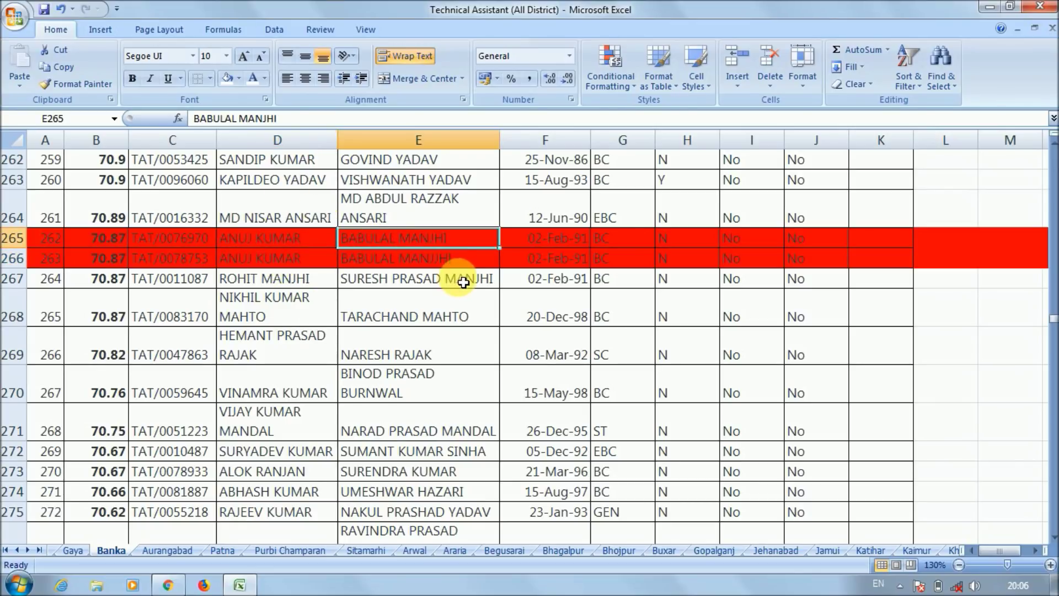
left_click(556, 237)
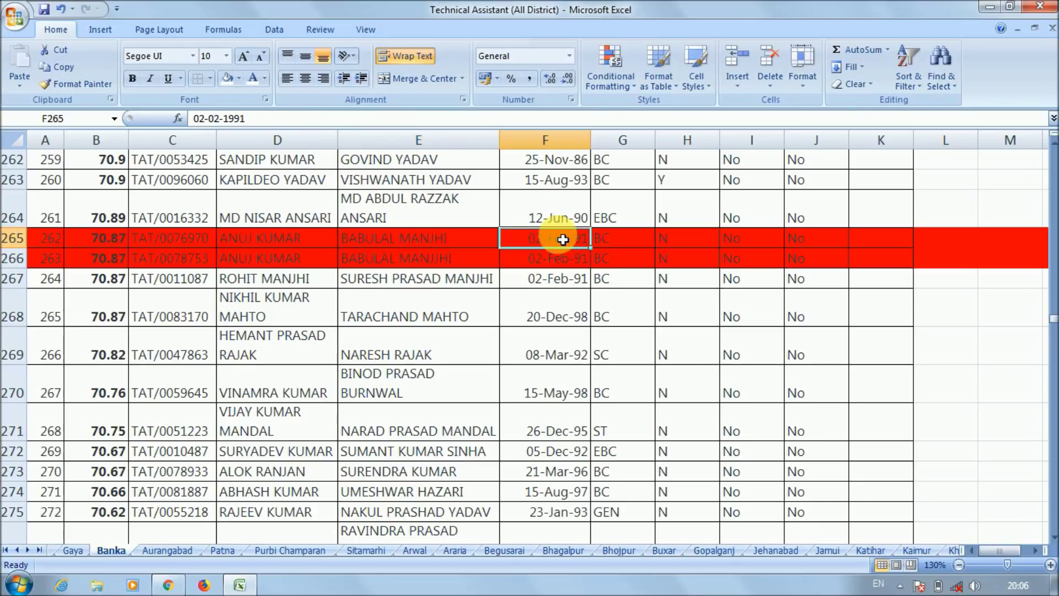
left_click(110, 241)
left_click(361, 258)
Look down the Father's Name column from row 266 to row 306 for further red-highlighted entries.
key("Down")
key("Down")
key("Down")
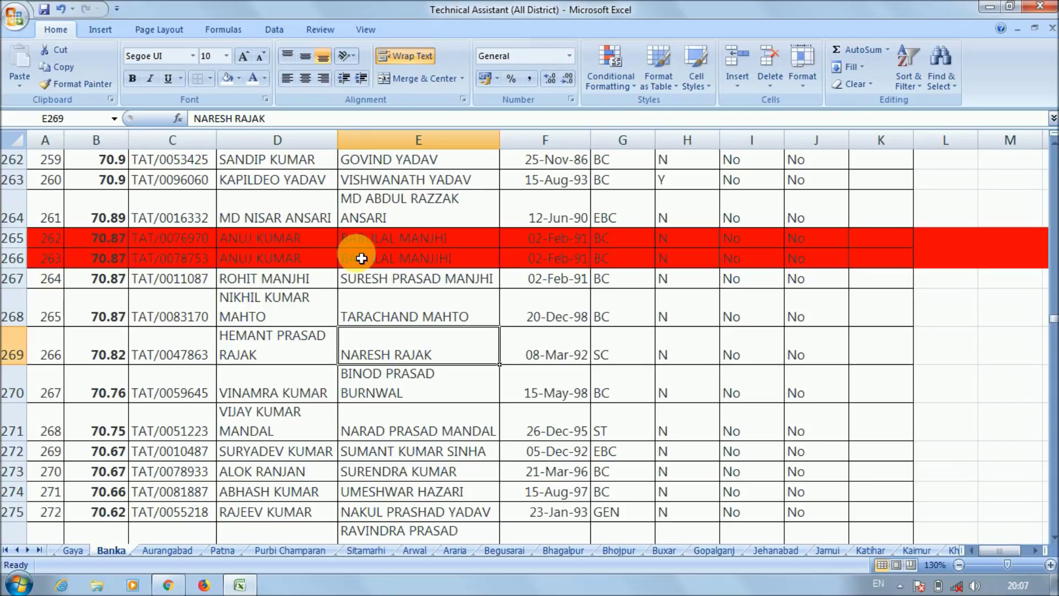
key("Down")
key("Down")
key("Down")
key("Down")
key("Down")
key("Down")
key("Down")
key("Down")
key("Down")
key("Down")
key("Down")
key("Down")
key("Down")
key("Down")
key("Down")
key("Down")
key("Down")
key("Down")
key("Down")
key("Down")
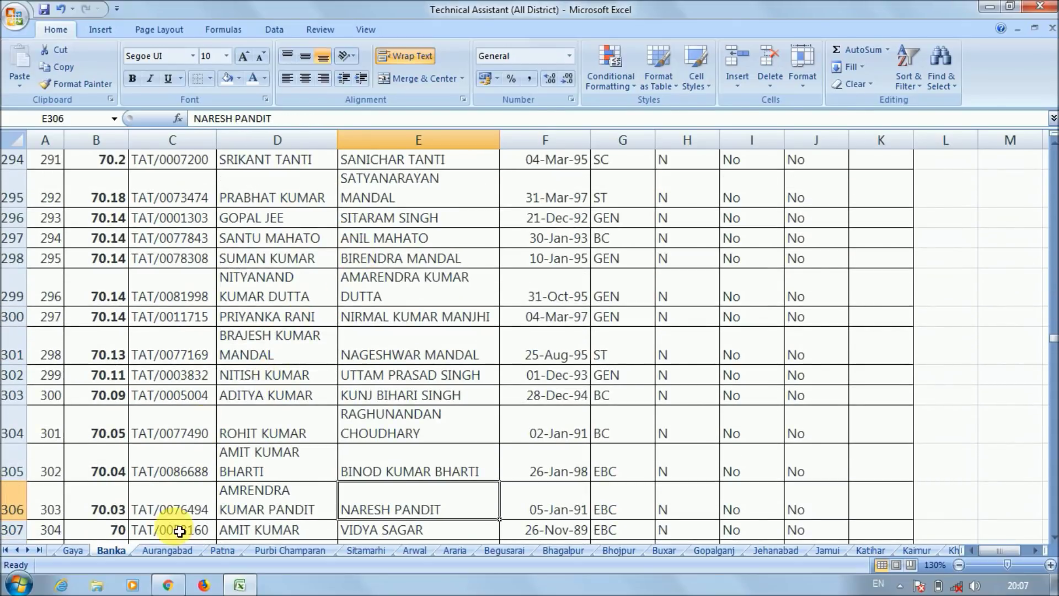
Open the Aurangabad sheet and go to the red-highlighted rows 613 and 614.
left_click(167, 551)
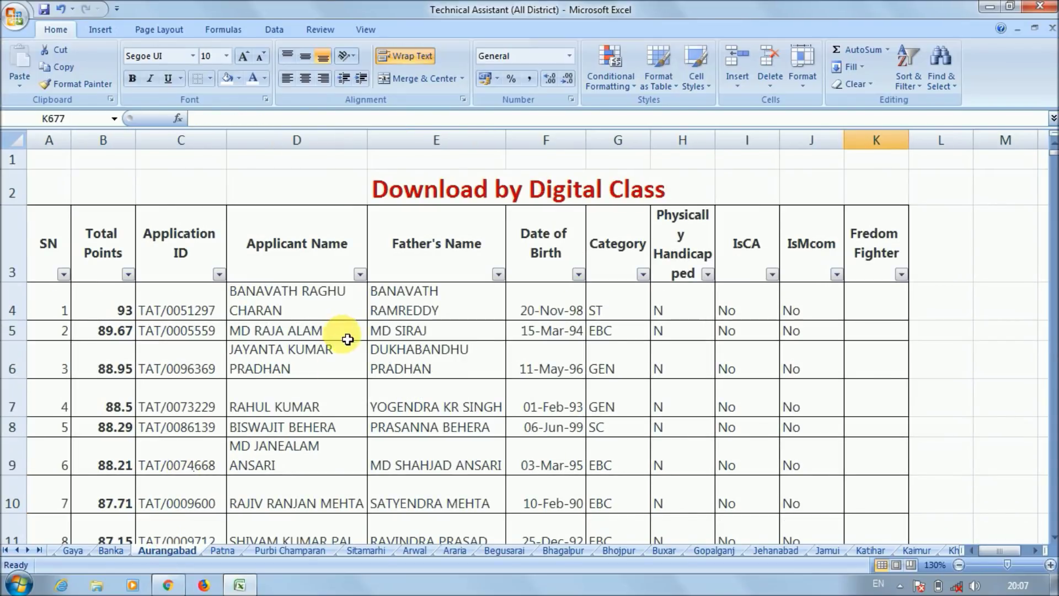
left_click_drag(1052, 160, 1052, 472)
key("Down")
key("Down")
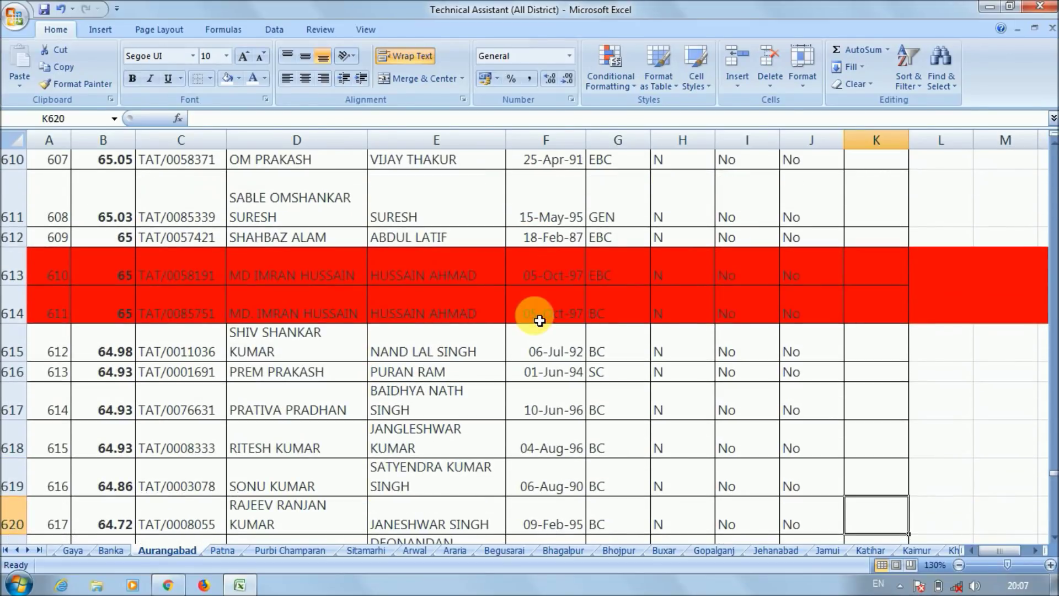
Compare the total points, applicant names and father's names in the red-highlighted rows 613 and 614.
left_click(109, 278)
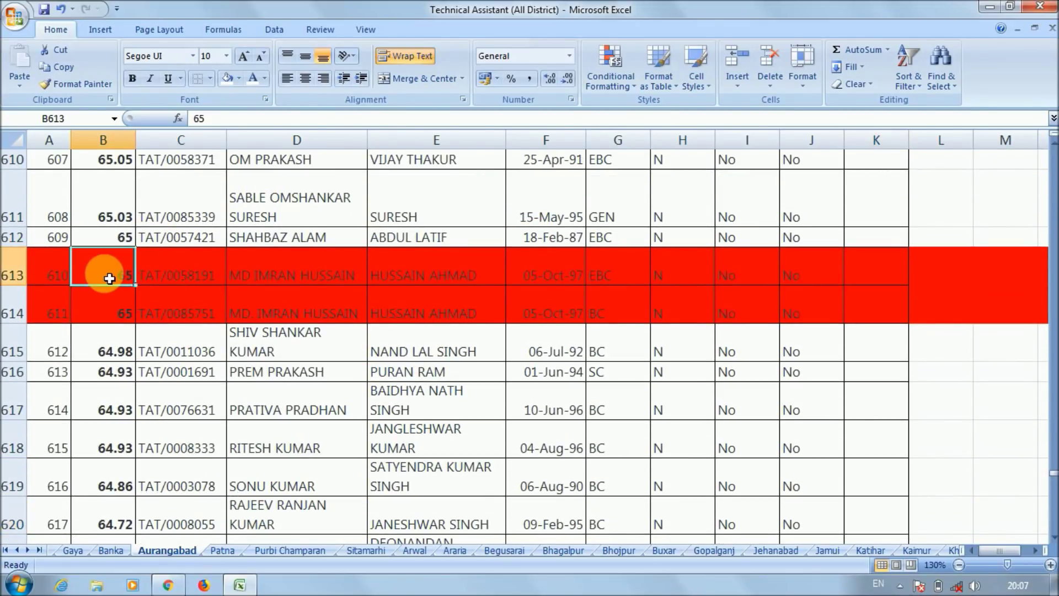
left_click(113, 304)
left_click(299, 274)
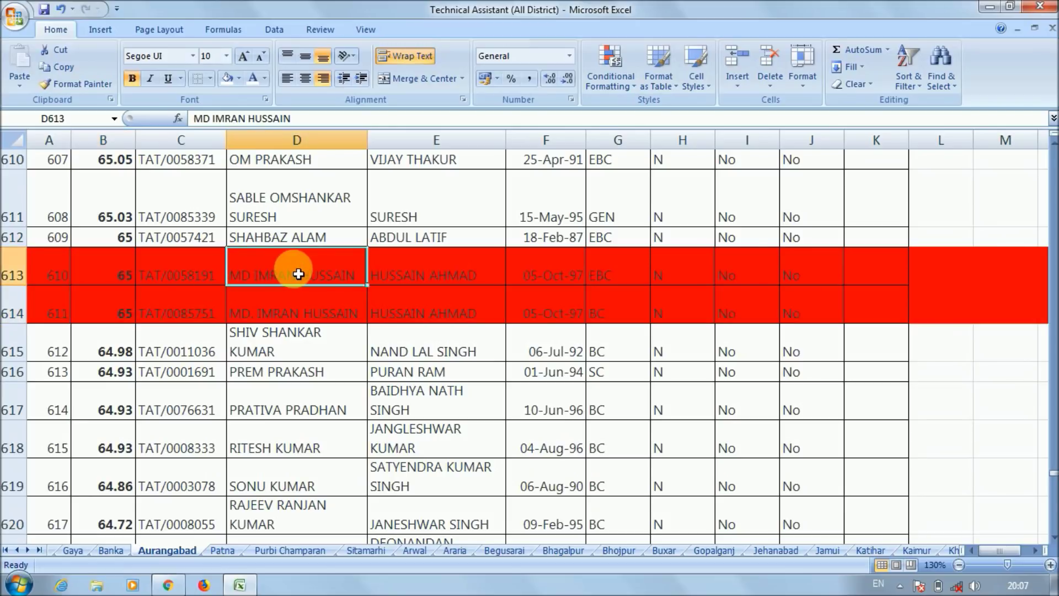
left_click(338, 316)
left_click(432, 279)
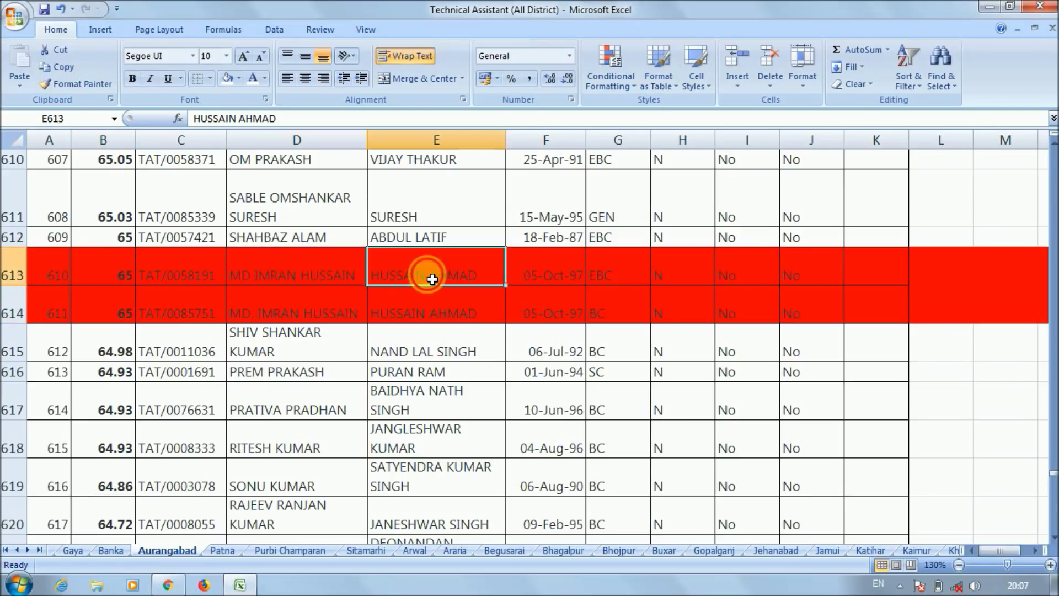
left_click(427, 300)
Look down the Applicant Name column of the Aurangabad sheet from row 616 to row 689 for further red-highlighted entries.
left_click(298, 384)
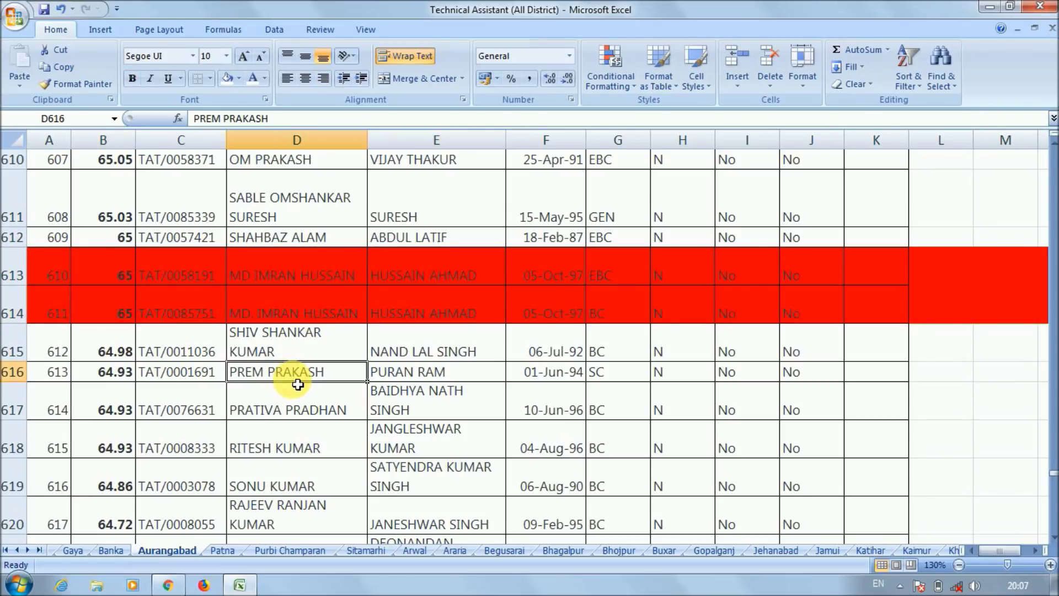
key("Down")
key("Down")
key("Down")
key("Down")
key("Down")
key("Down")
key("Down")
key("Down")
key("Down")
key("Down")
key("Down")
key("Down")
key("Down")
key("Down")
key("Down")
key("Down")
key("Down")
key("Down")
key("Down")
key("Down")
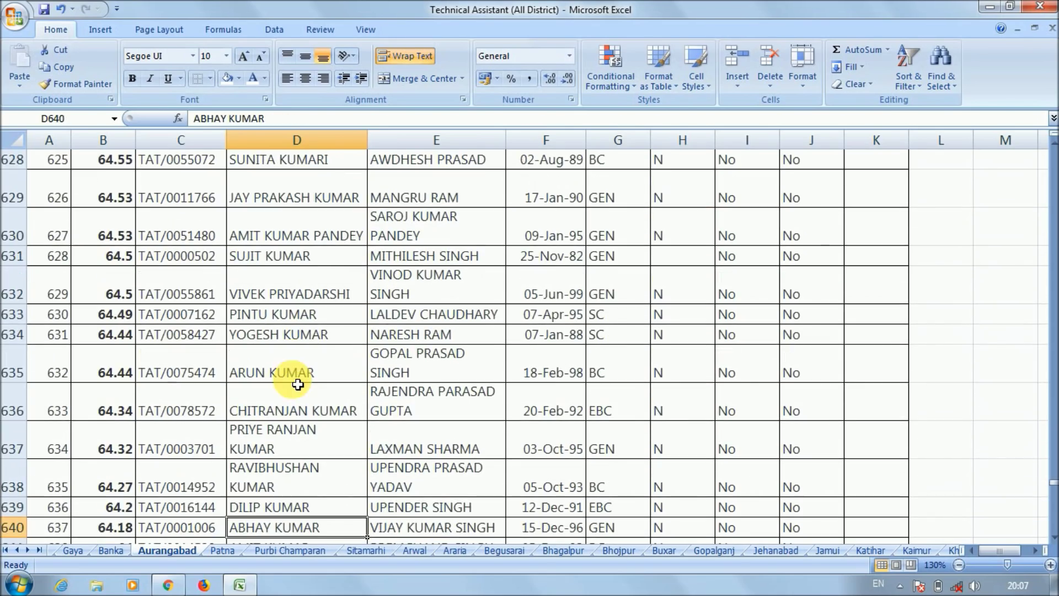
key("Down")
key("Down")
key("Down")
key("Down")
key("Down")
key("Down")
key("Down")
key("Down")
key("Down")
key("Down")
key("Down")
key("Down")
key("Down")
key("Down")
key("Down")
key("Down")
key("Down")
key("Down")
key("Down")
key("Down")
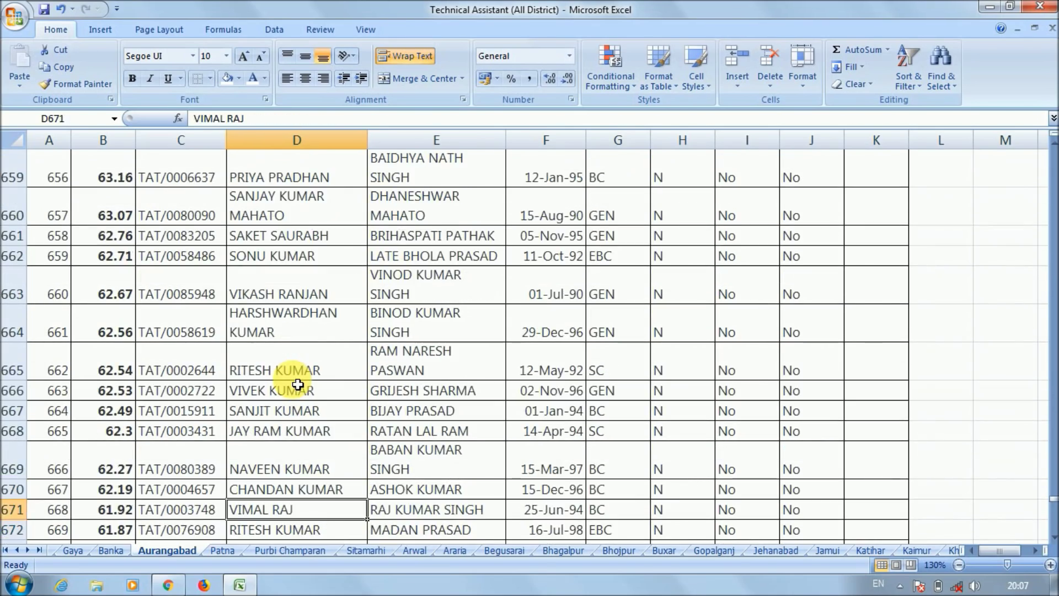
key("Down")
key("Down")
key("Down")
key("Down")
key("Down")
key("Down")
key("Down")
key("Down")
key("Up")
key("Up")
key("Up")
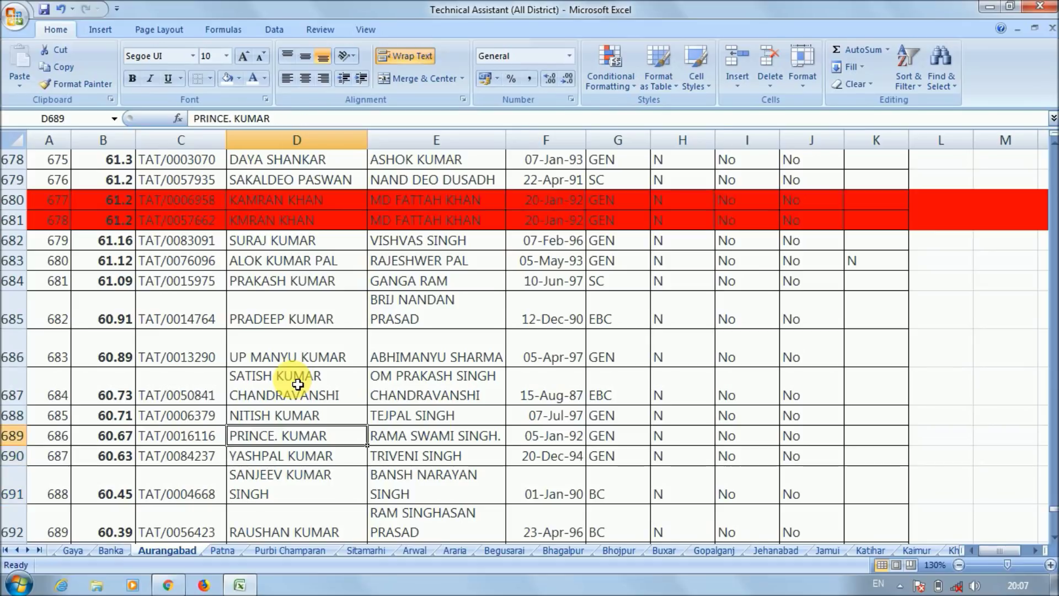
Compare the total points, applicant names, father's names and birth dates in the red-highlighted rows 680 and 681.
left_click(110, 208)
left_click(108, 219)
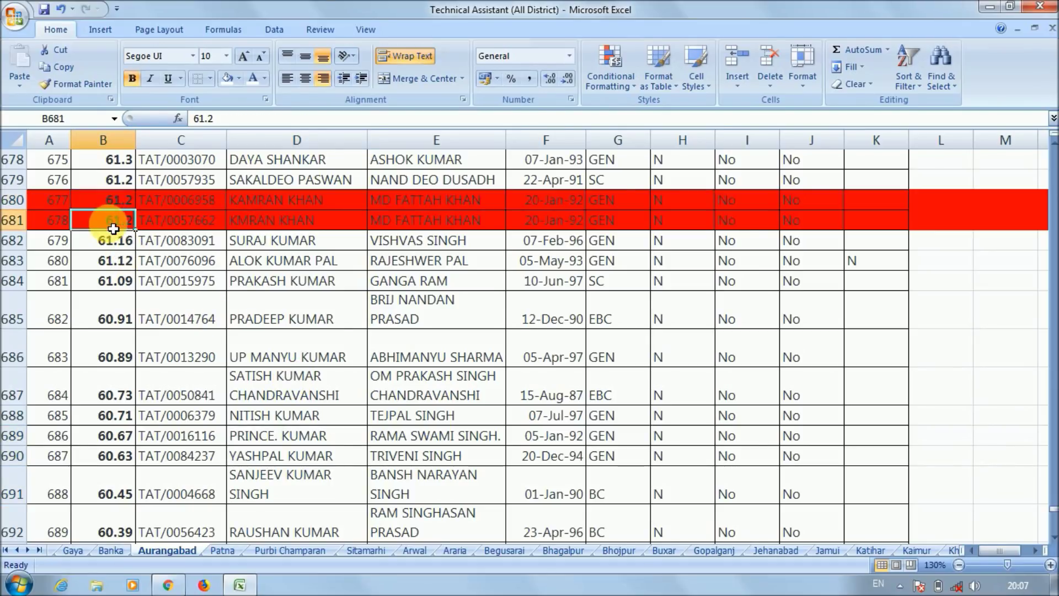
left_click(312, 209)
left_click(350, 231)
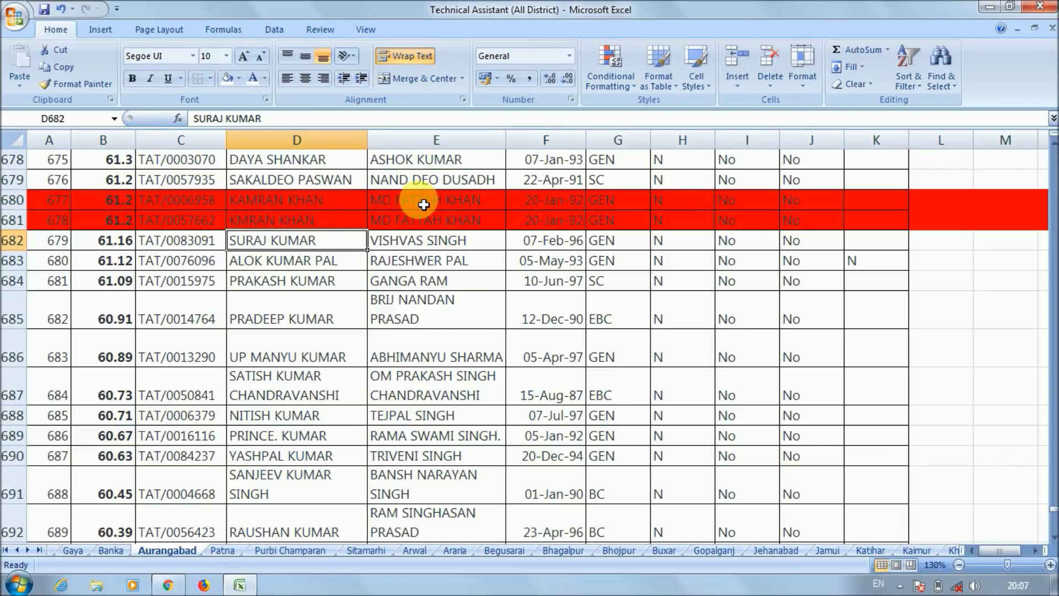
left_click(475, 209)
left_click(546, 201)
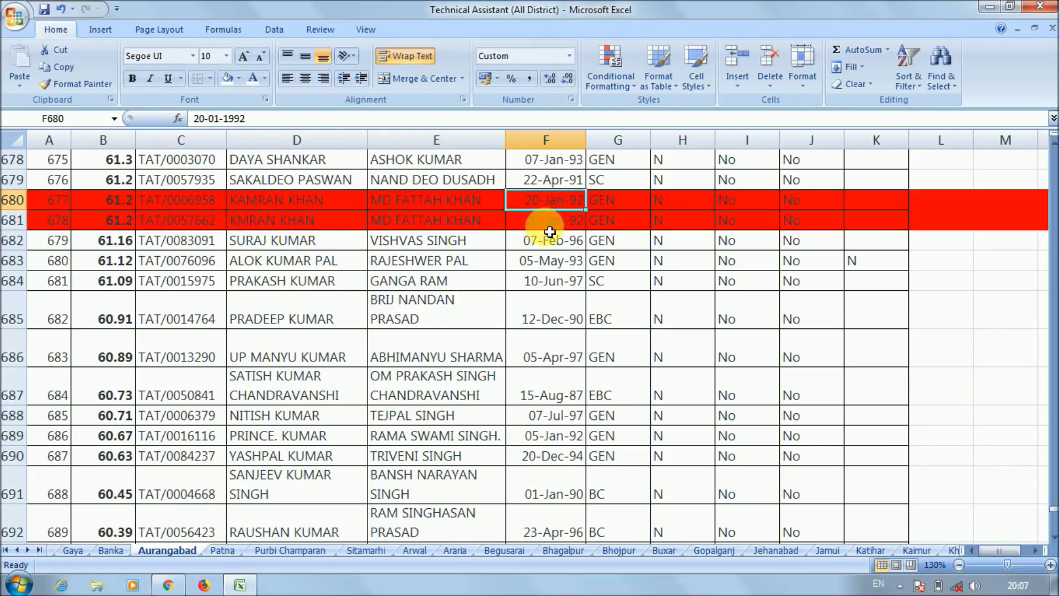
left_click(550, 232)
left_click(320, 279)
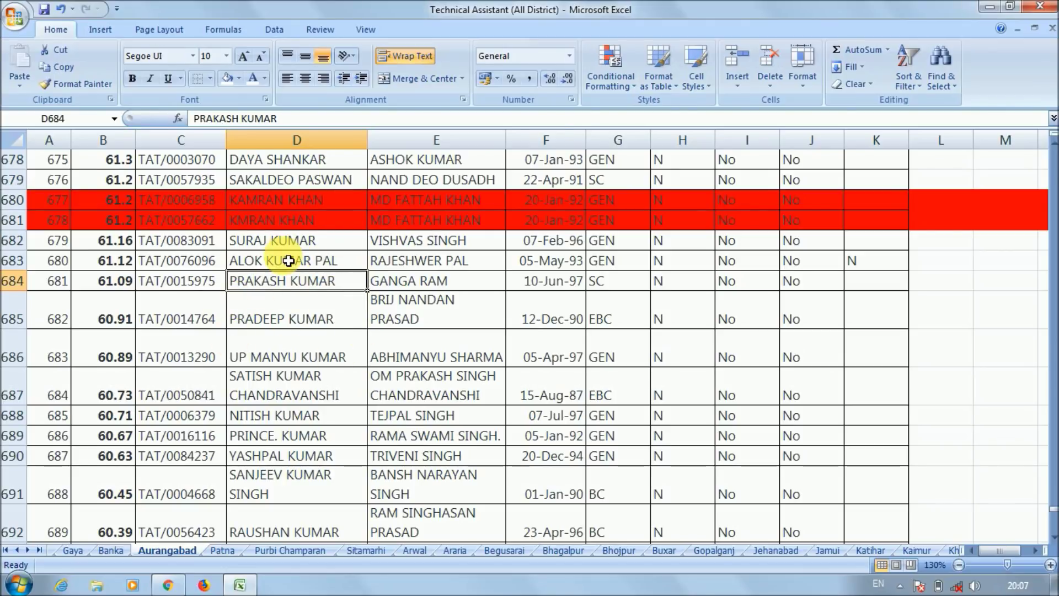
Open the Patna sheet and examine the applicant's name and the Father's Name entry in row 2550.
left_click(222, 550)
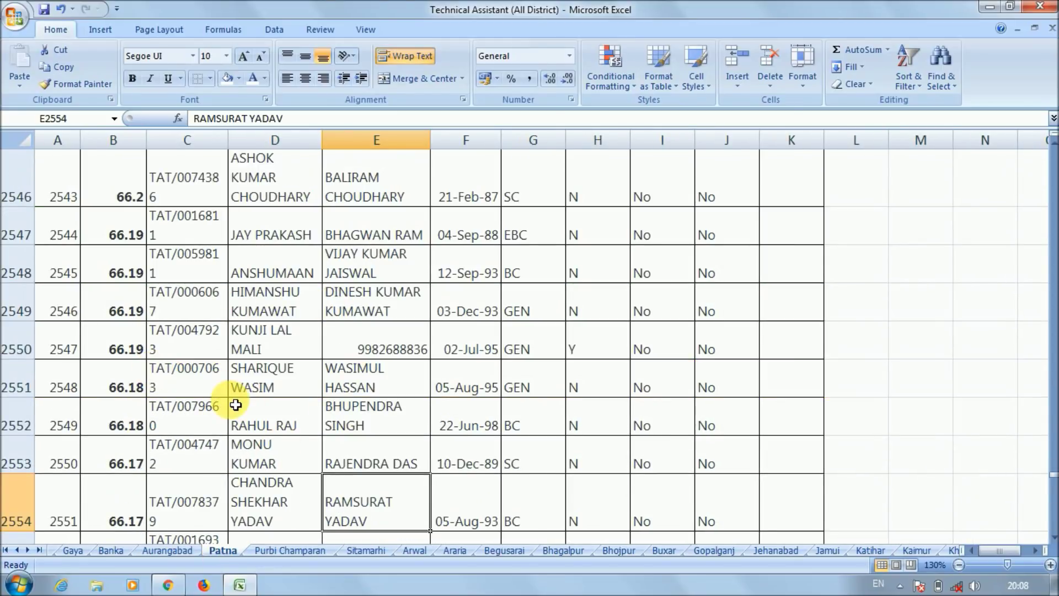
left_click(15, 345)
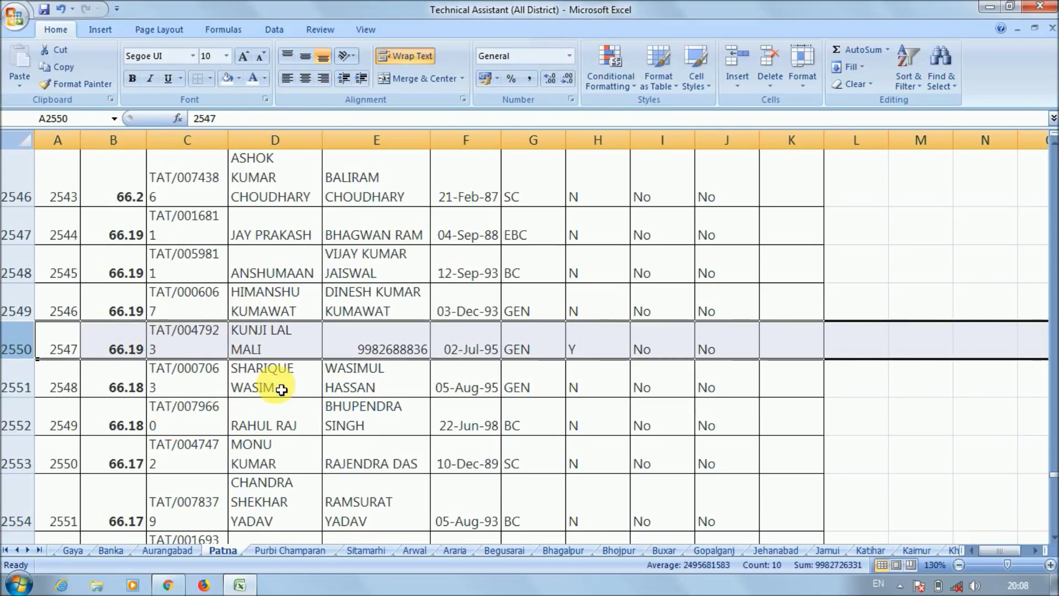
left_click(264, 355)
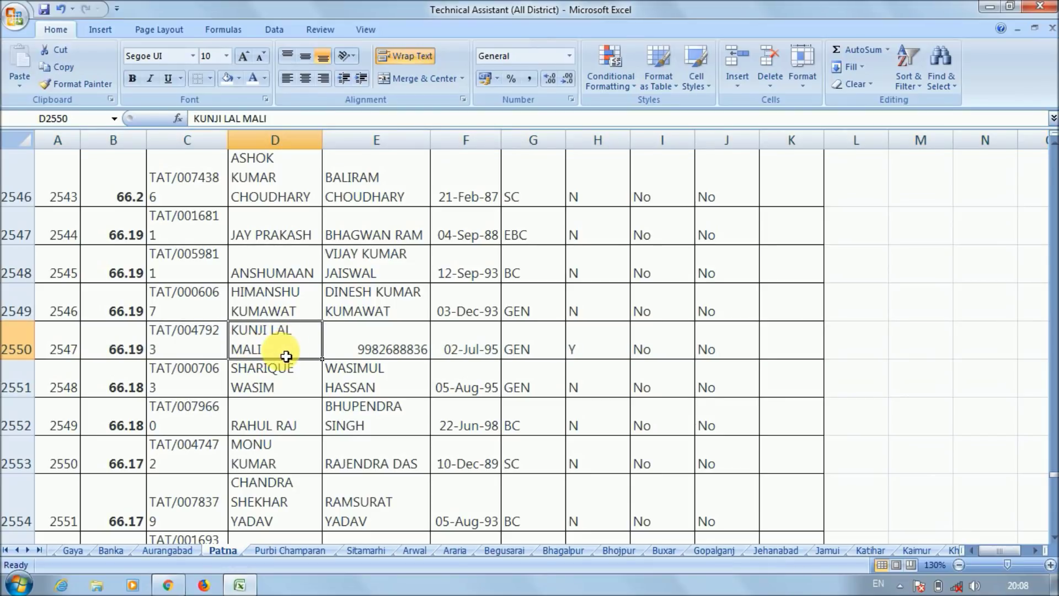
left_click(355, 354)
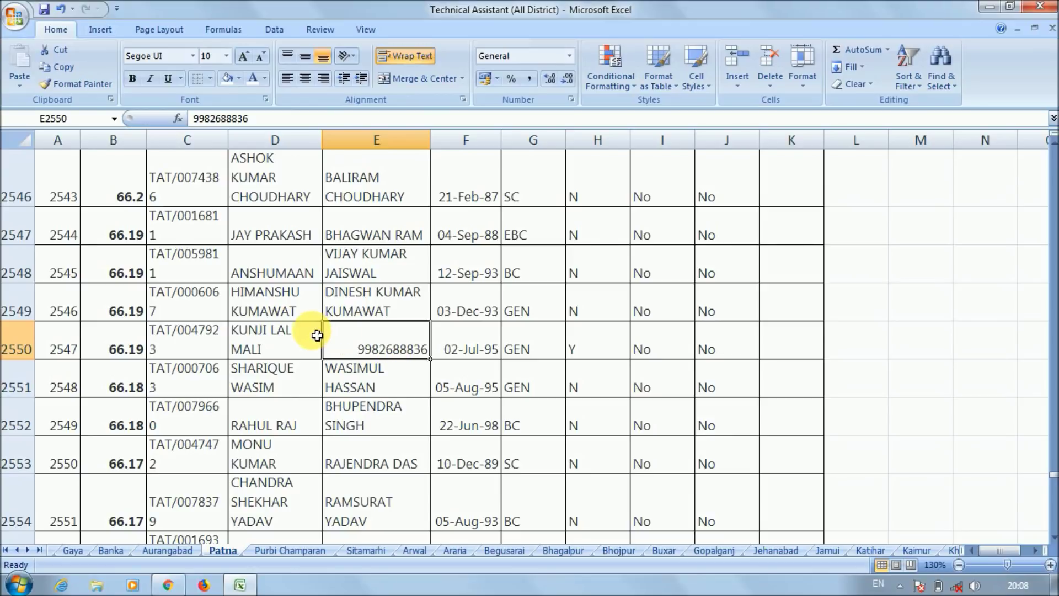
left_click(281, 304)
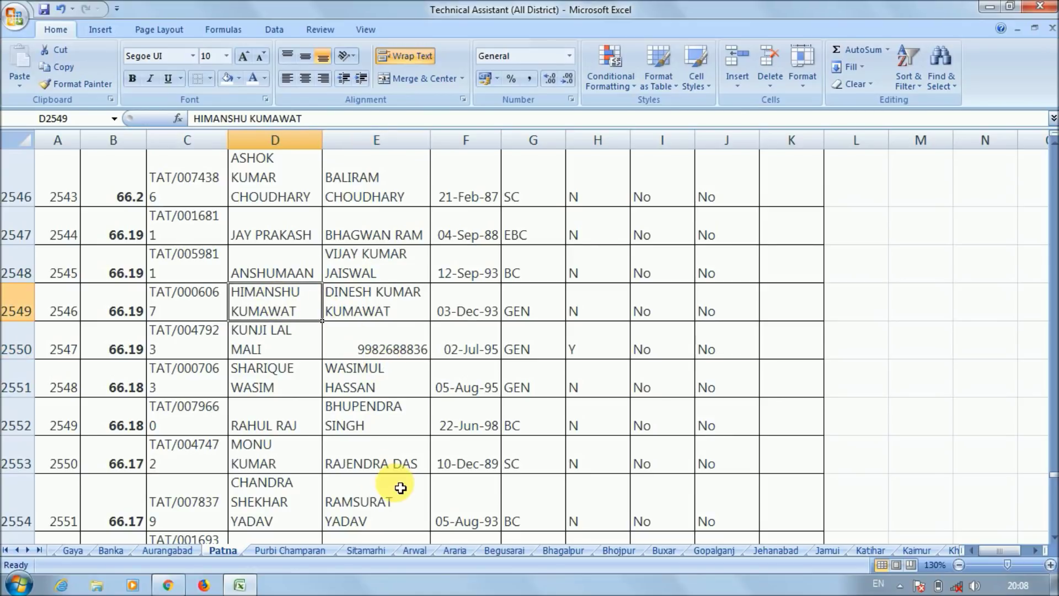
Move the Gaya sheet so that it sits between the Patna and Purbi Champaran sheets.
left_click(110, 551)
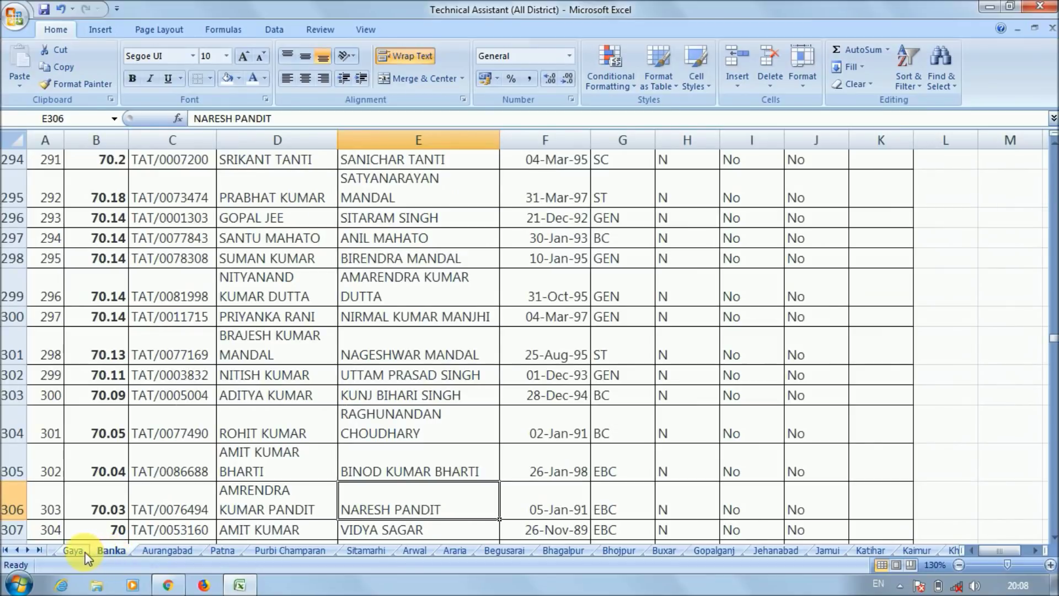
left_click(75, 551)
left_click_drag(77, 552, 240, 550)
Look up the Father's Name column of the Gaya sheet and return to the header row of the list.
key("Up")
key("Up")
key("Up")
key("Up")
key("Up")
key("Up")
key("Up")
key("Up")
key("Up")
key("Up")
key("Up")
key("Up")
key("Up")
key("Up")
key("Up")
key("Up")
key("Up")
key("Up")
key("Up")
key("Up")
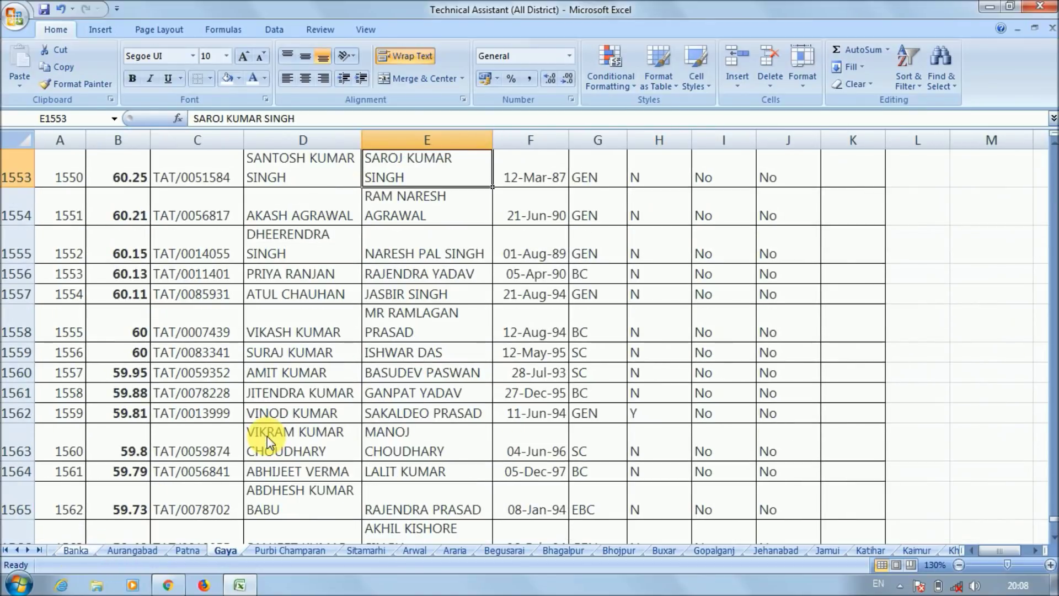
key("Up")
key("Up")
key("Up")
key("Up")
key("Up")
key("Up")
key("Up")
key("Up")
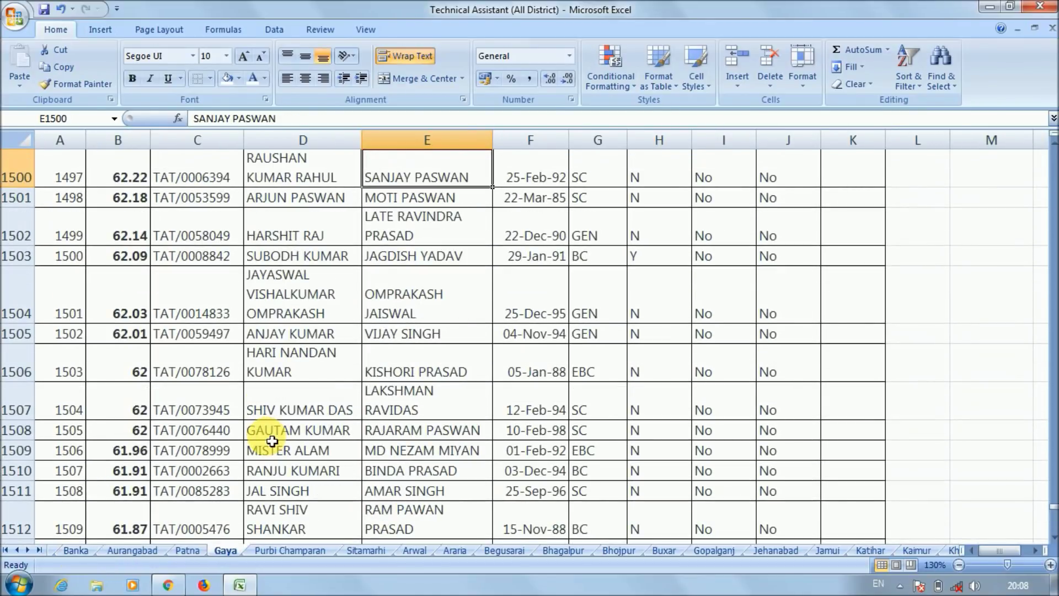
left_click_drag(1054, 520, 1051, 152)
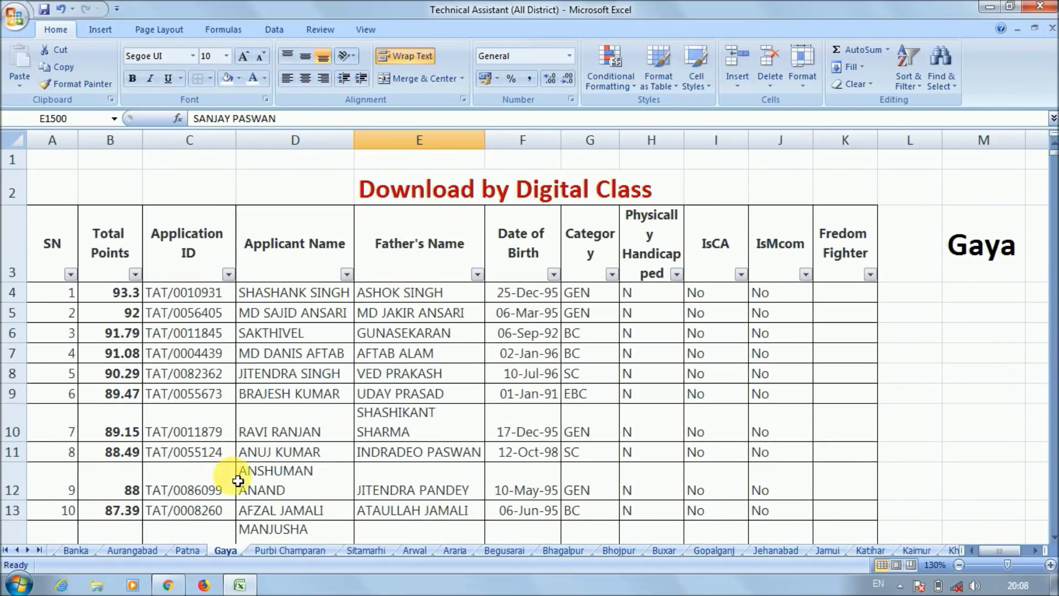
Switch to Chrome and read the numbered notices in Counselling-Lt-No-5957-Date-31-10-2018.pdf down to the signature.
left_click(170, 589)
left_click(359, 219)
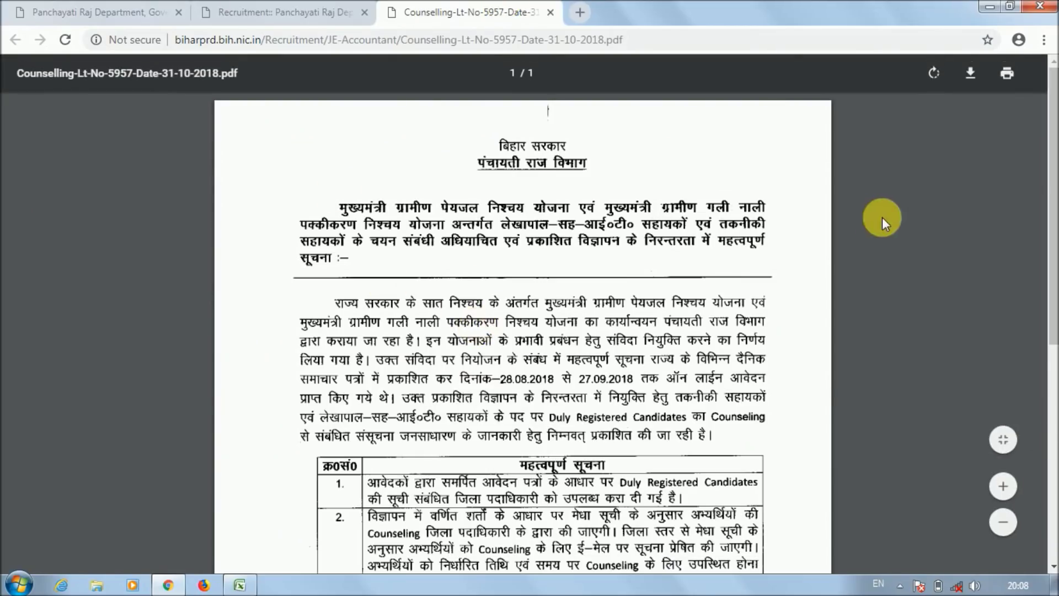
mouse_move(1052, 204)
left_mouse_down()
mouse_move(1054, 321)
mouse_move(1042, 322)
mouse_move(1042, 300)
left_mouse_up()
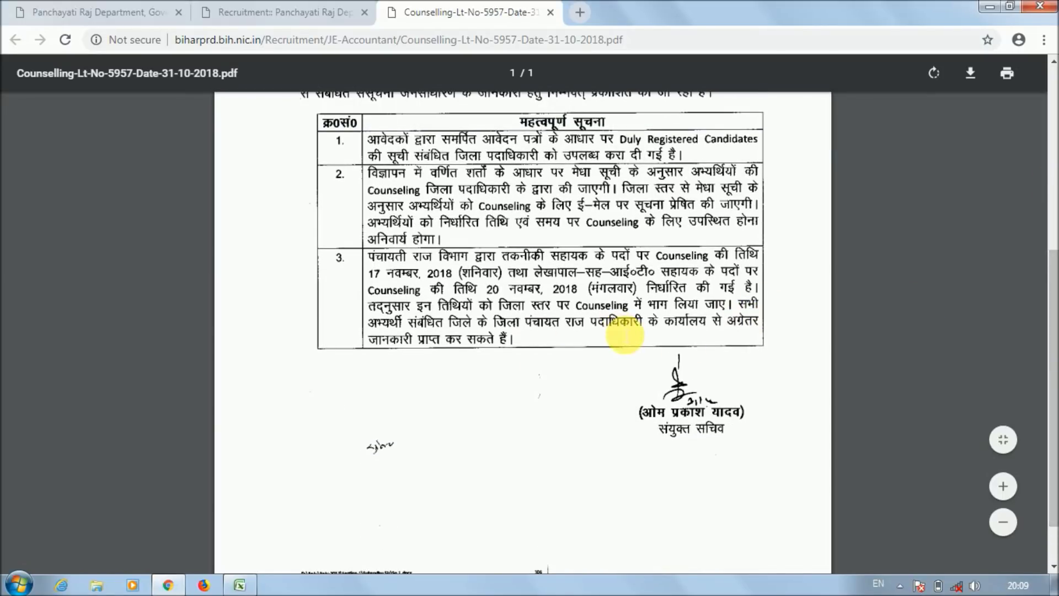